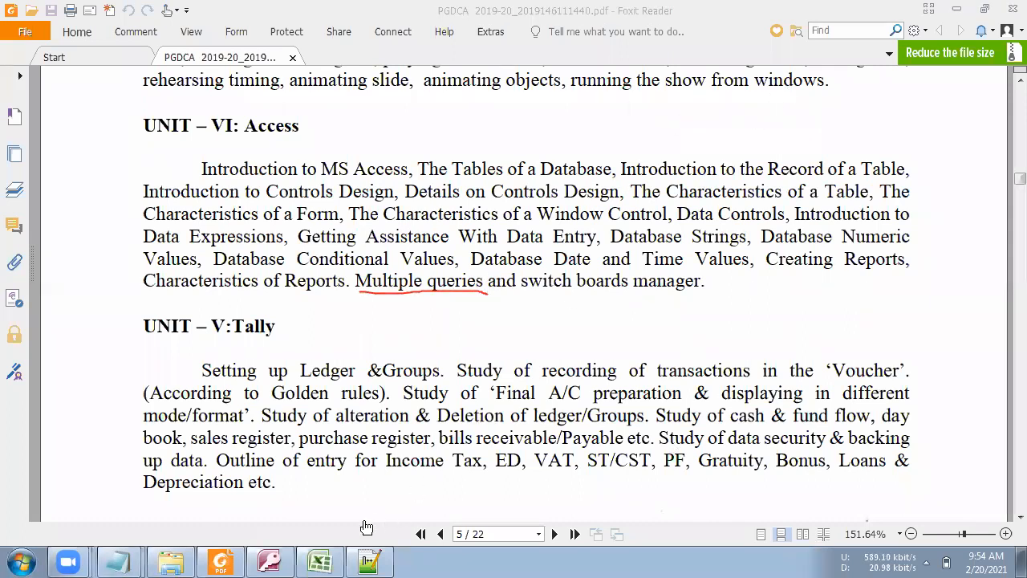
Step: Switch to Excel, select the range A1:E7 and show the sorting and filtering tools
click(329, 560)
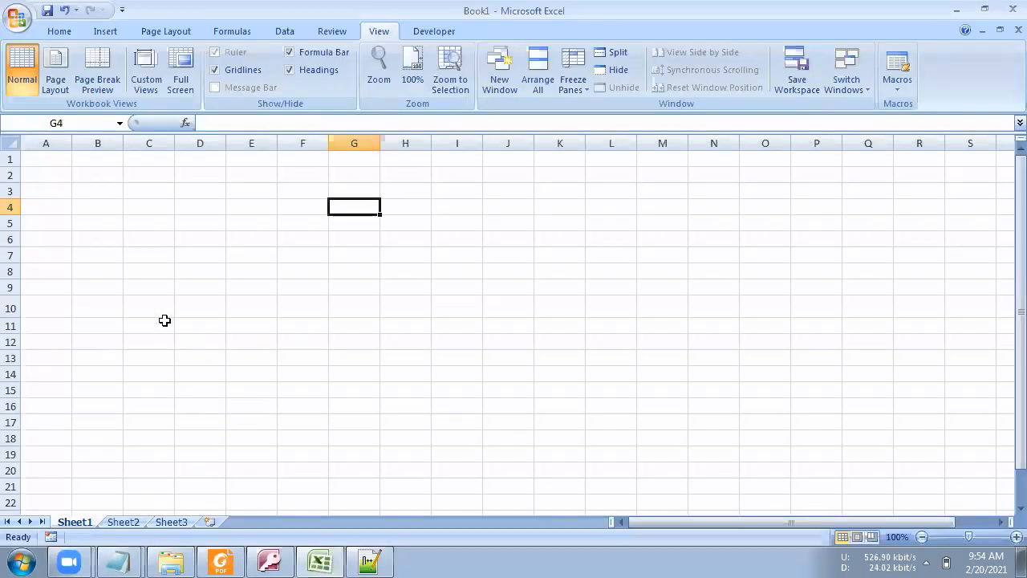
drag(60, 160, 264, 256)
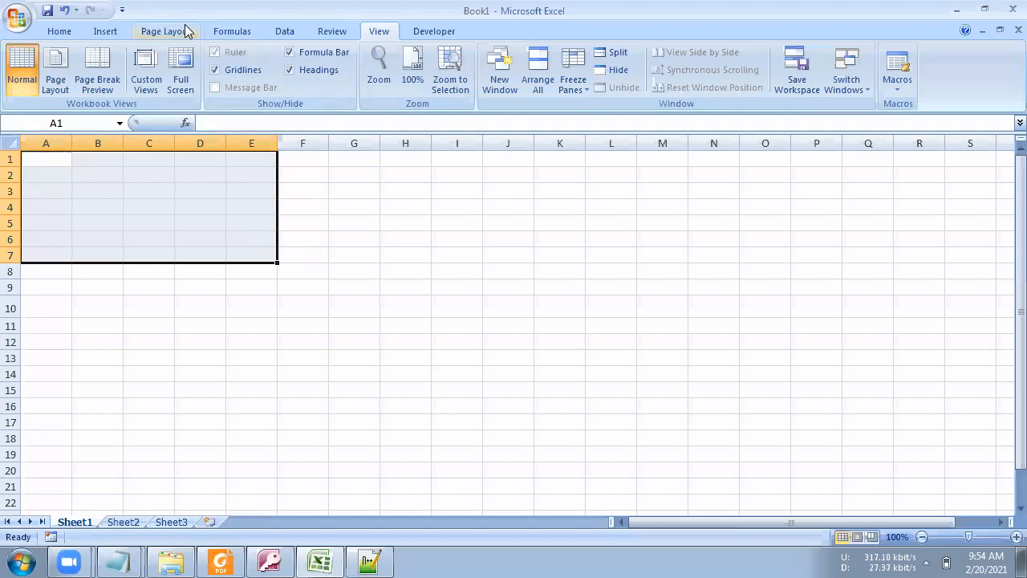
click(286, 30)
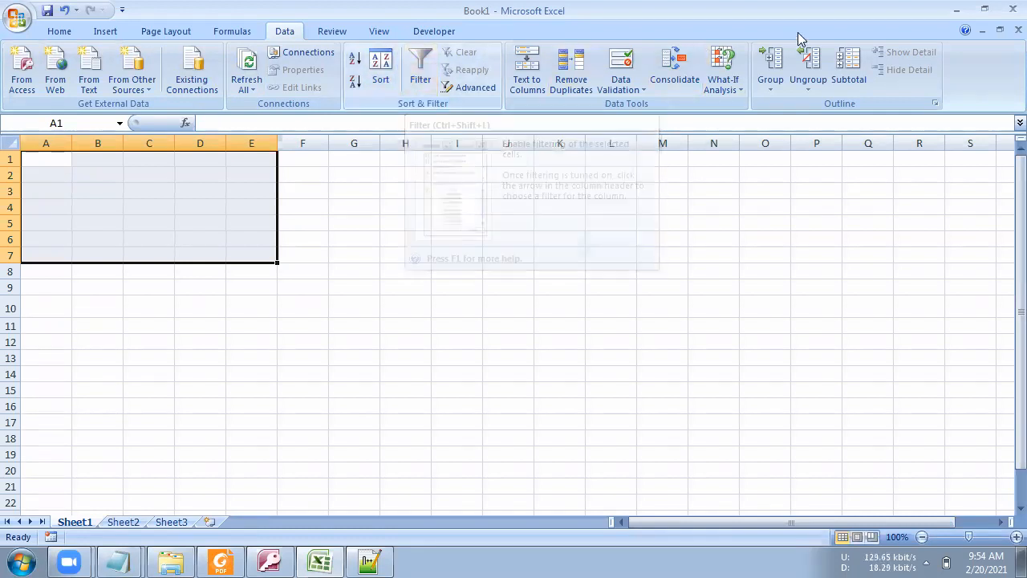
Step: Switch to Access and open the Student table in Datasheet View
click(269, 560)
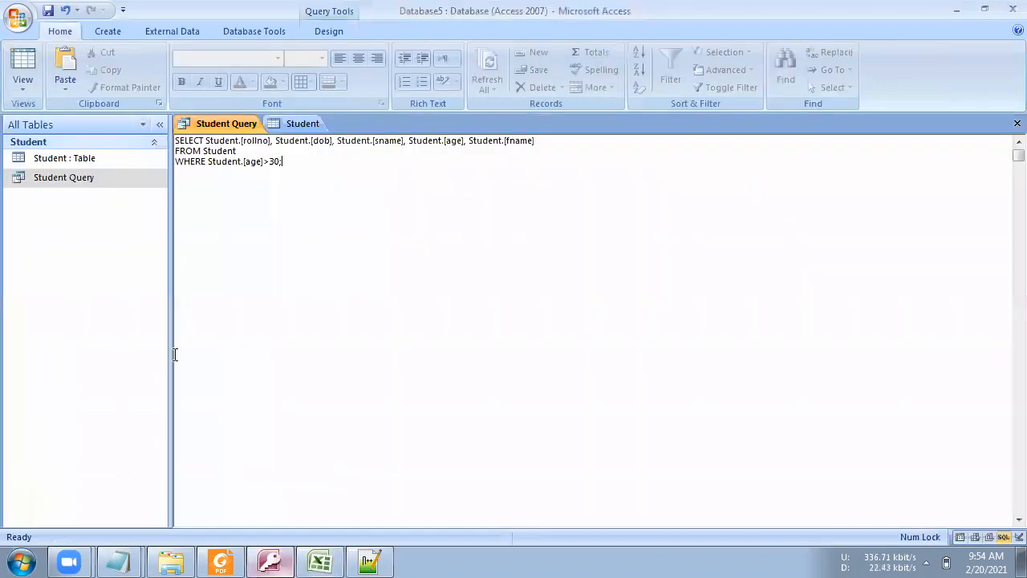
right_click(91, 158)
click(127, 163)
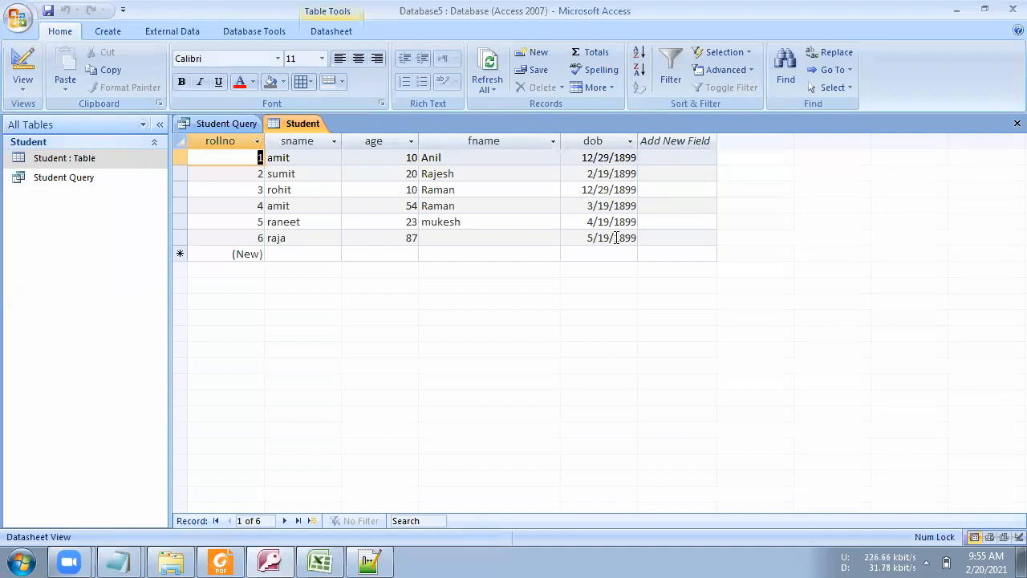
Step: Fill in the missing father's name in the fname field of the record with rollno 6 and save the record
click(393, 207)
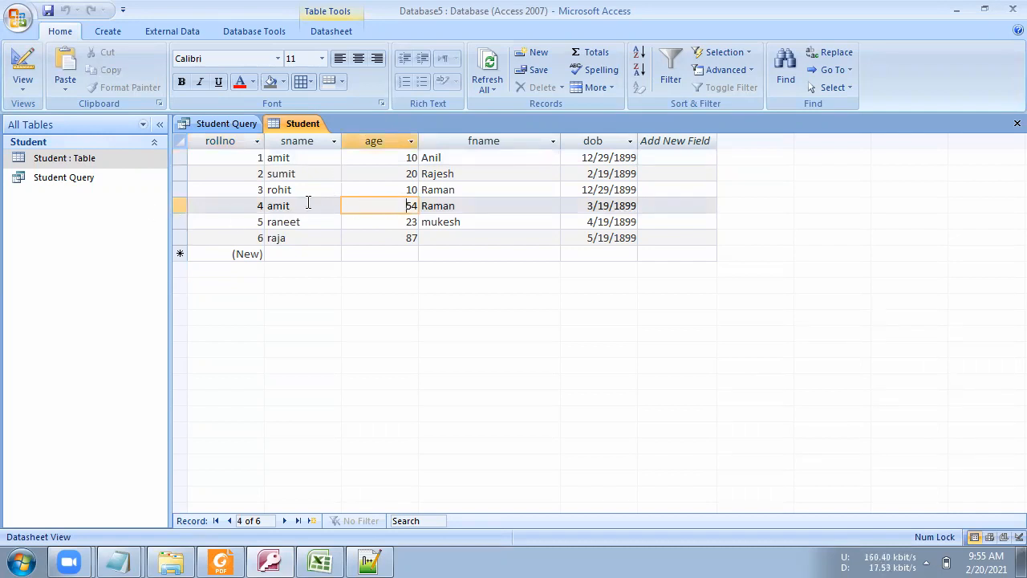
click(181, 203)
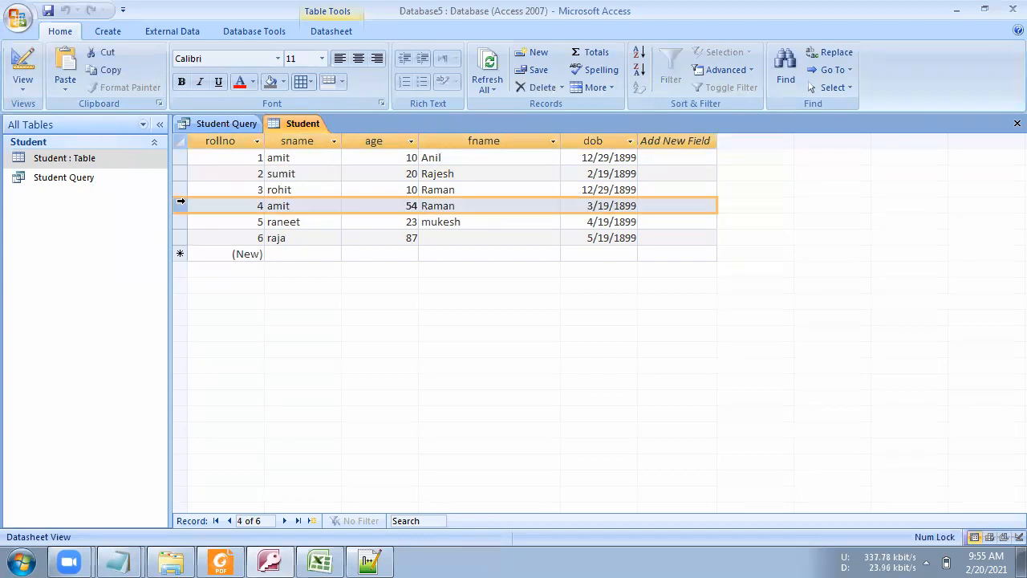
click(180, 238)
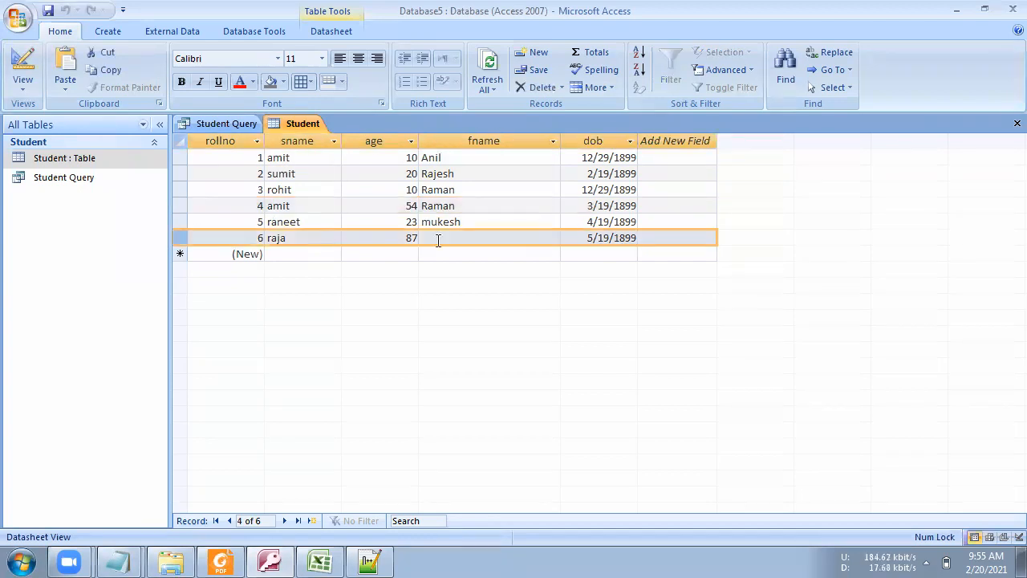
click(468, 236)
text(aman)
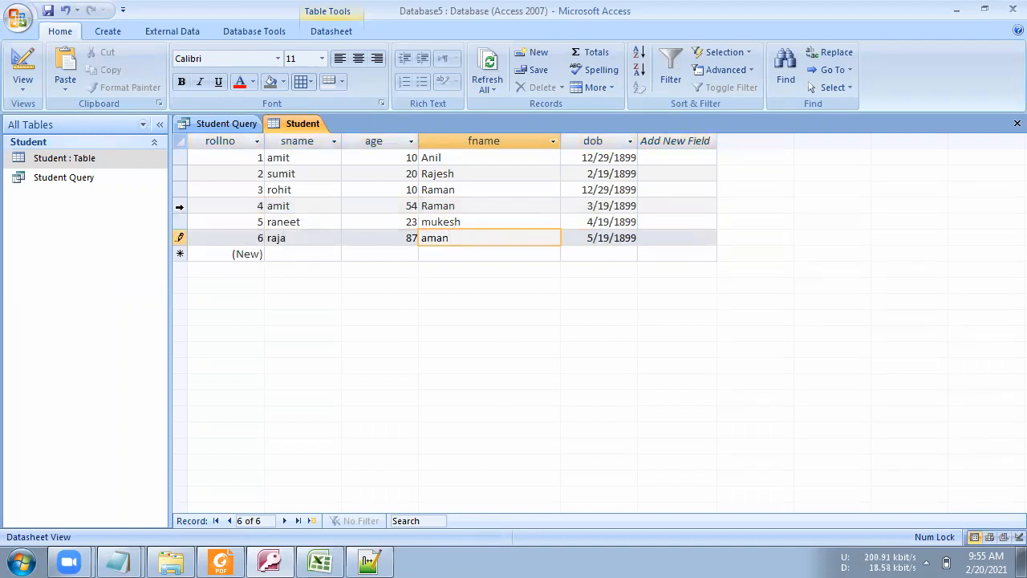
click(180, 206)
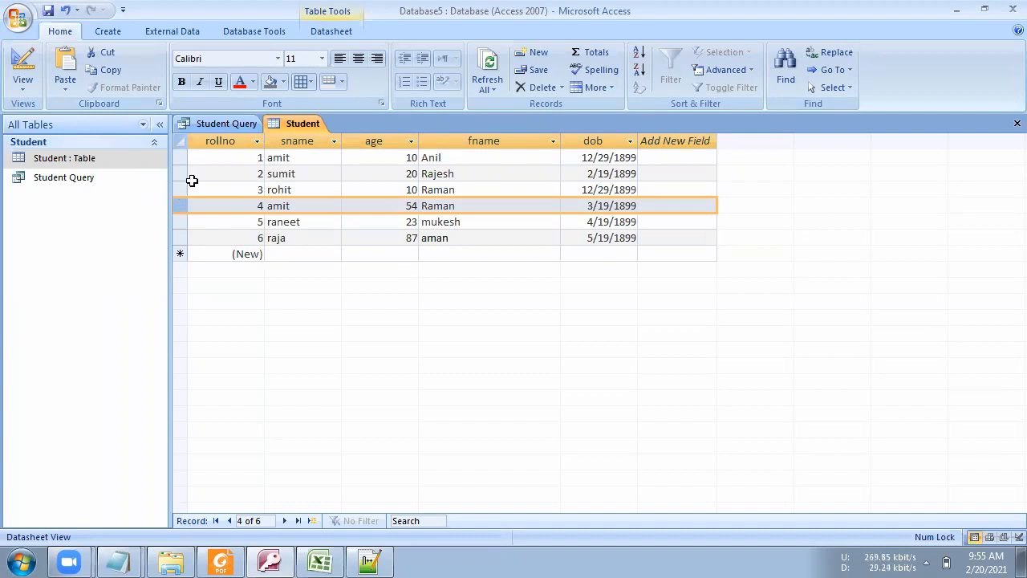
Step: Open Student Query for editing and copy its entire SQL statement
right_click(91, 181)
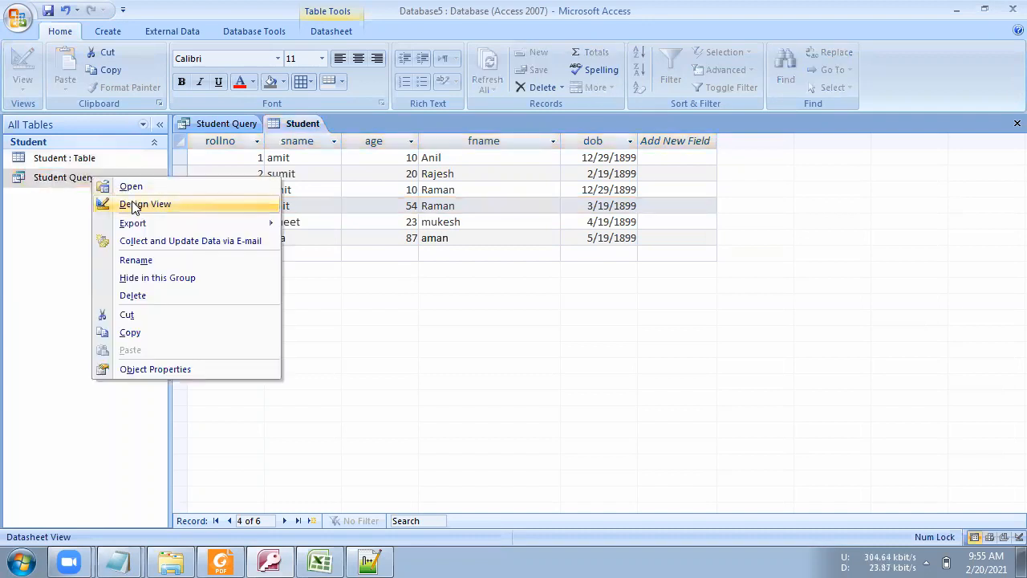
click(127, 201)
drag(294, 177, 114, 133)
key(ctrl+c)
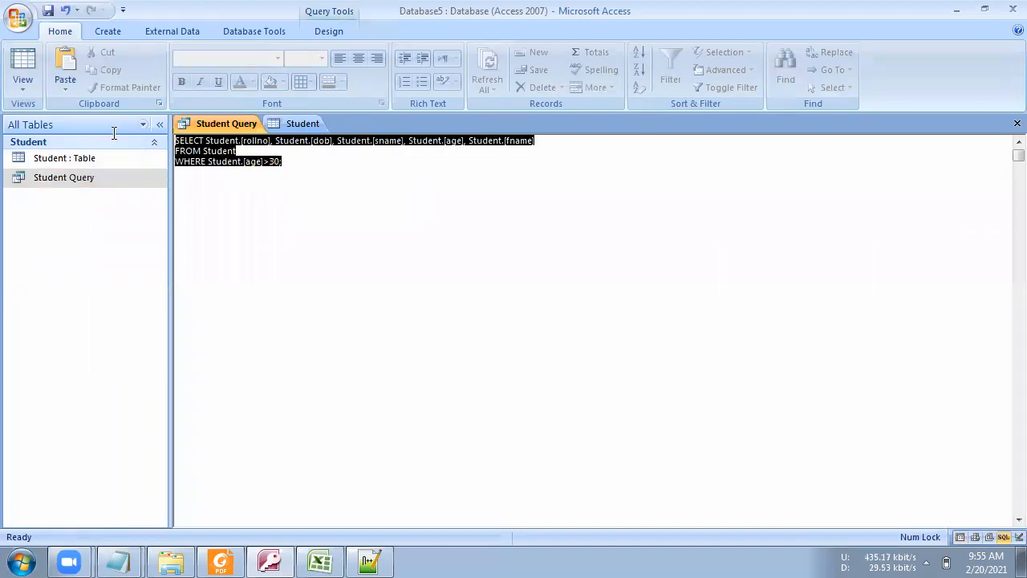
Step: Paste the copied SQL statement into a new Notepad window and move that window clear of the Access object list
click(21, 561)
click(83, 306)
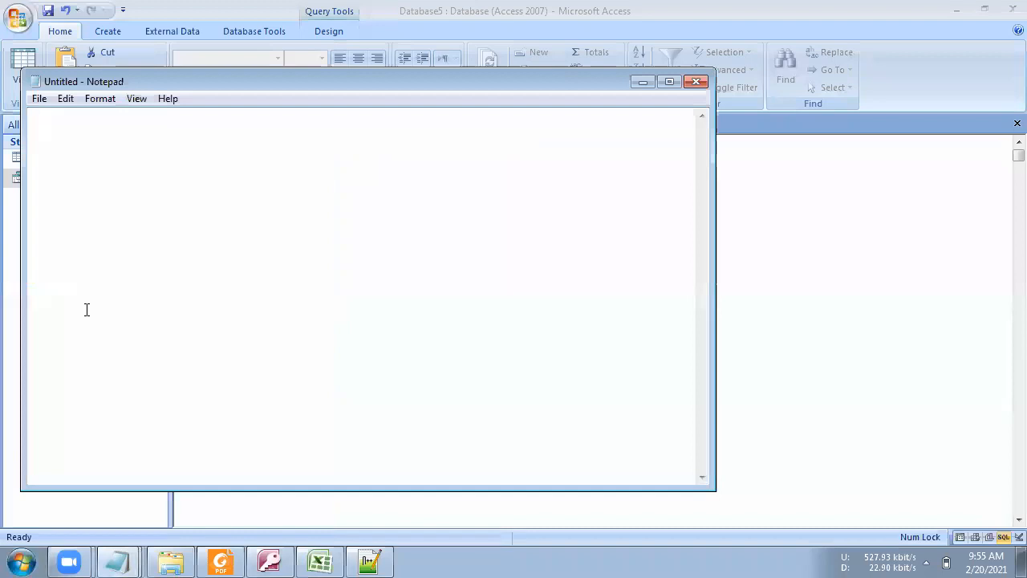
key(ctrl+v)
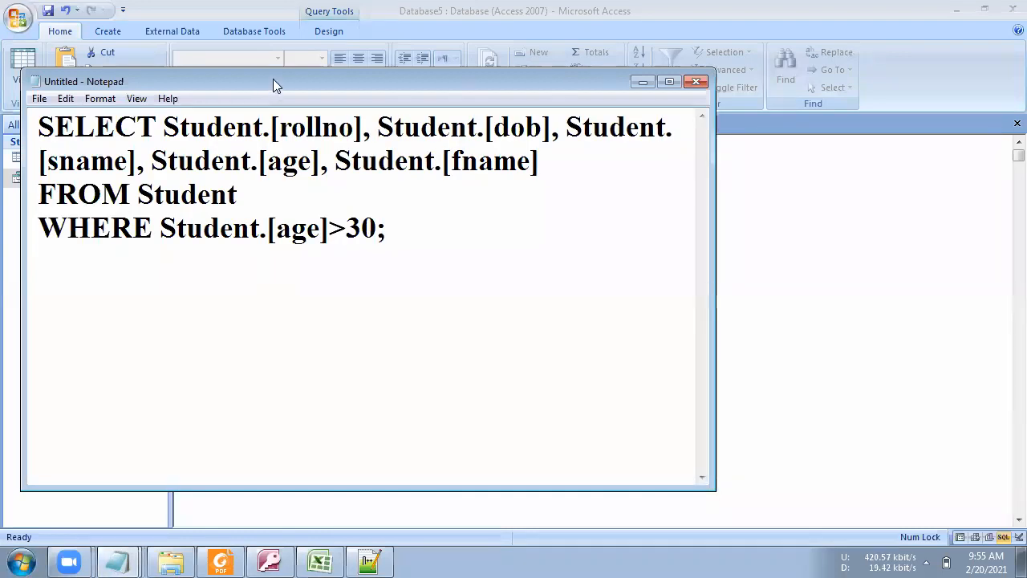
drag(273, 79, 427, 119)
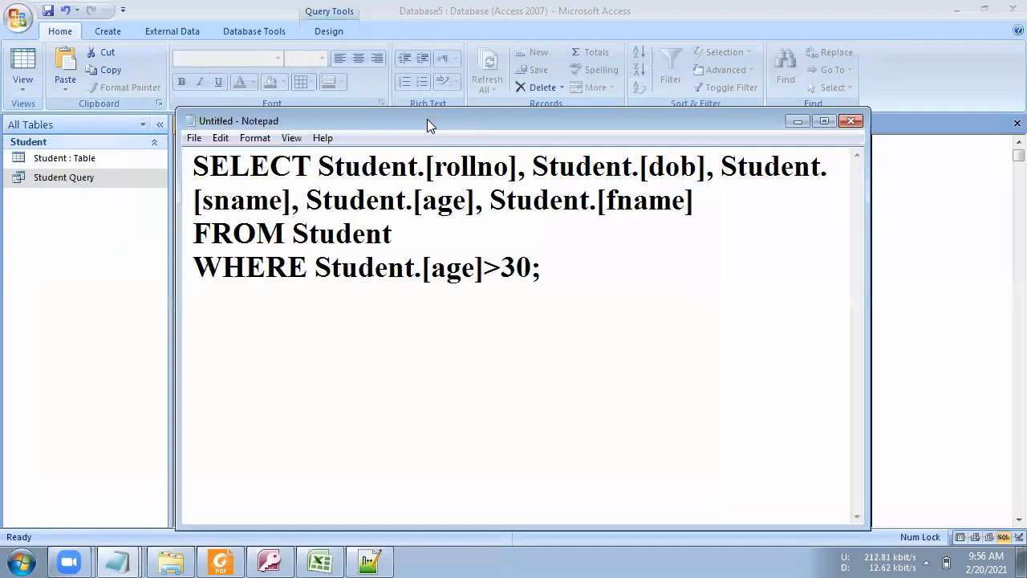
Step: Highlight the field list, the Student table name and the WHERE condition in the Notepad copy, and minimize Notepad
drag(319, 167, 728, 211)
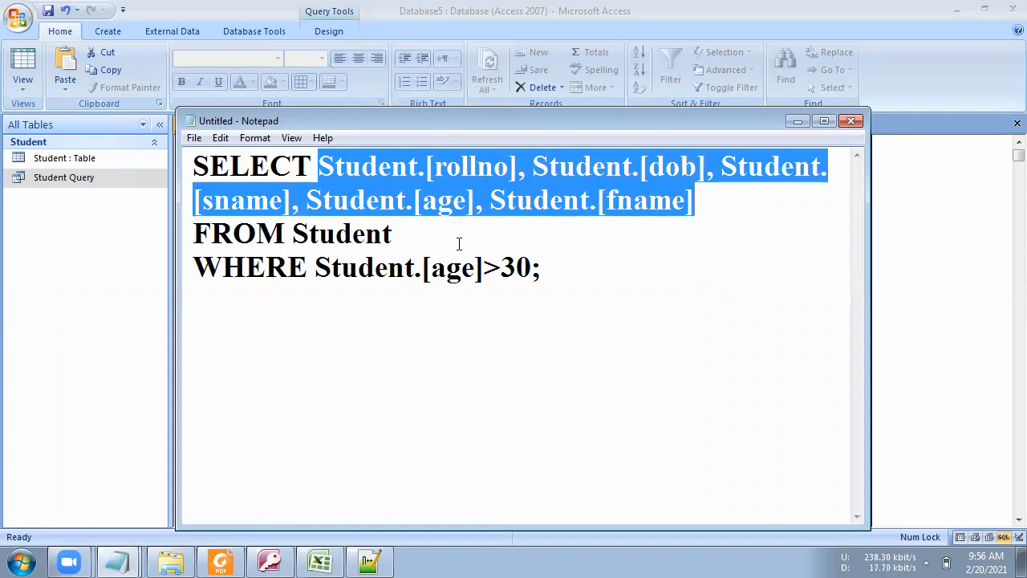
drag(393, 234, 292, 234)
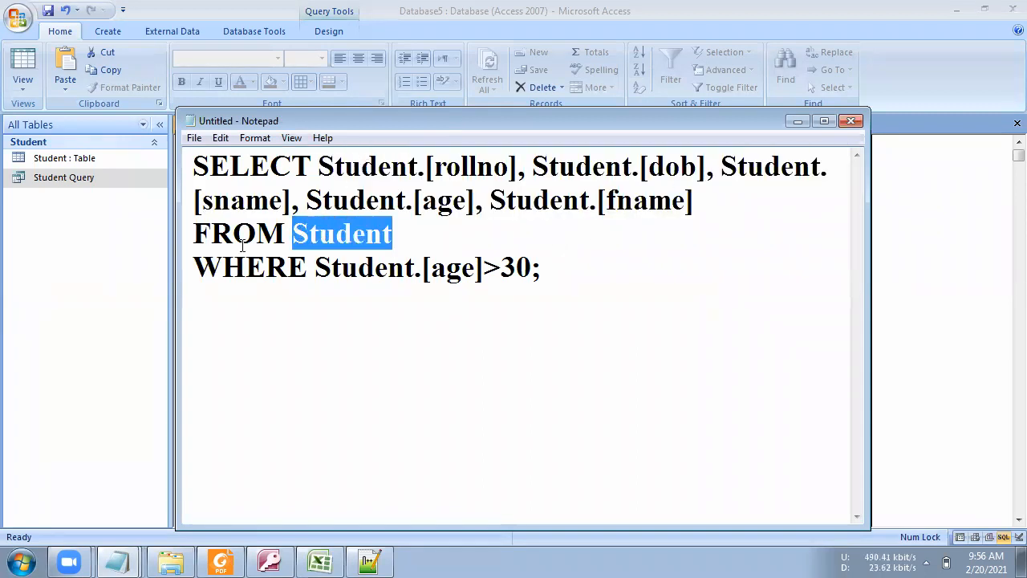
drag(194, 267, 533, 273)
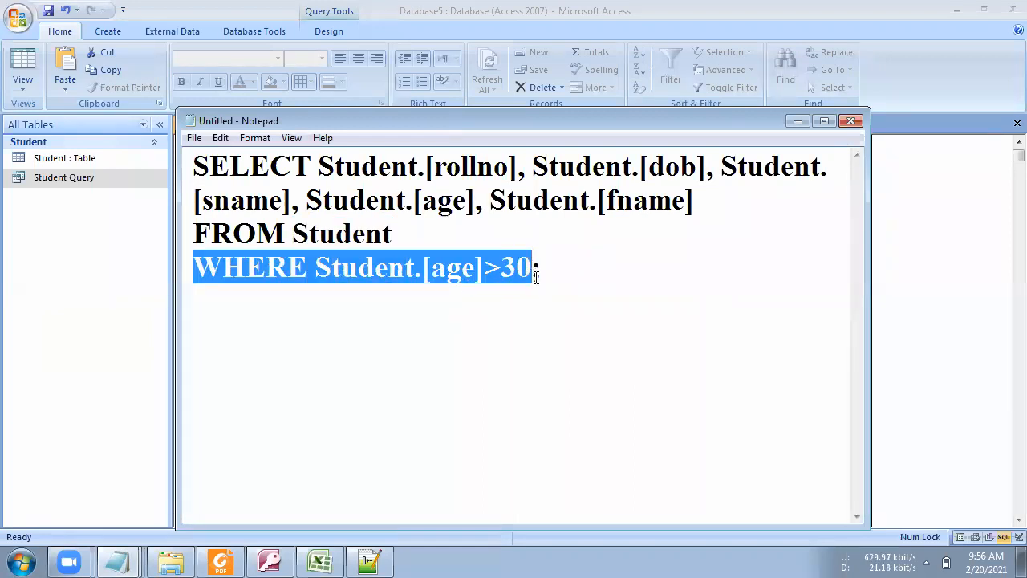
click(852, 122)
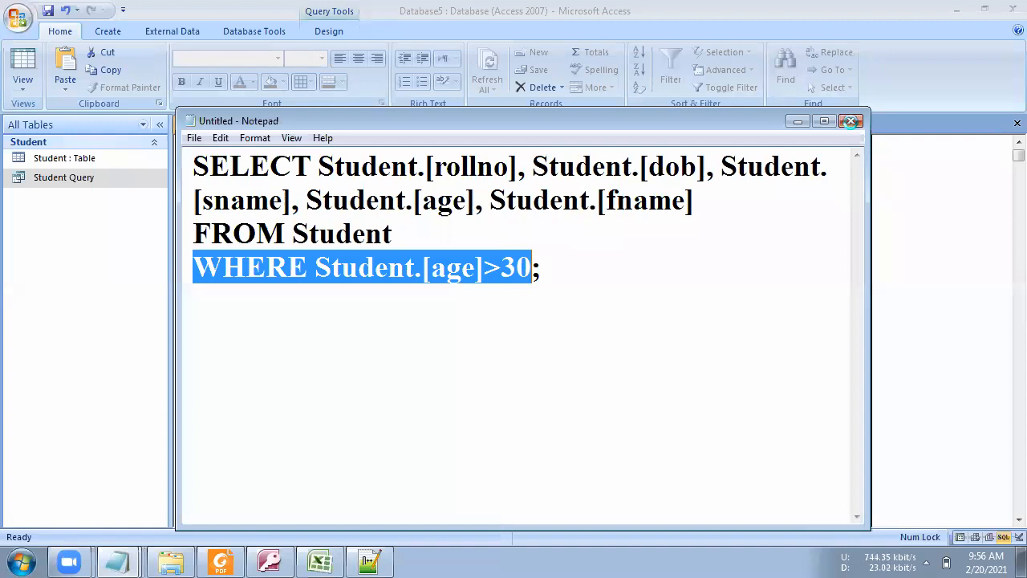
click(635, 282)
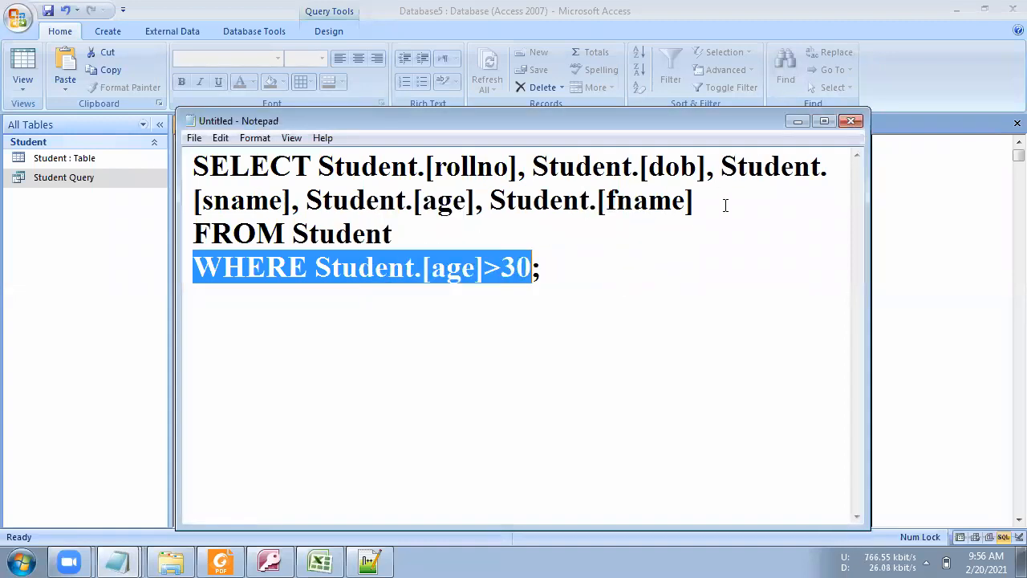
click(797, 122)
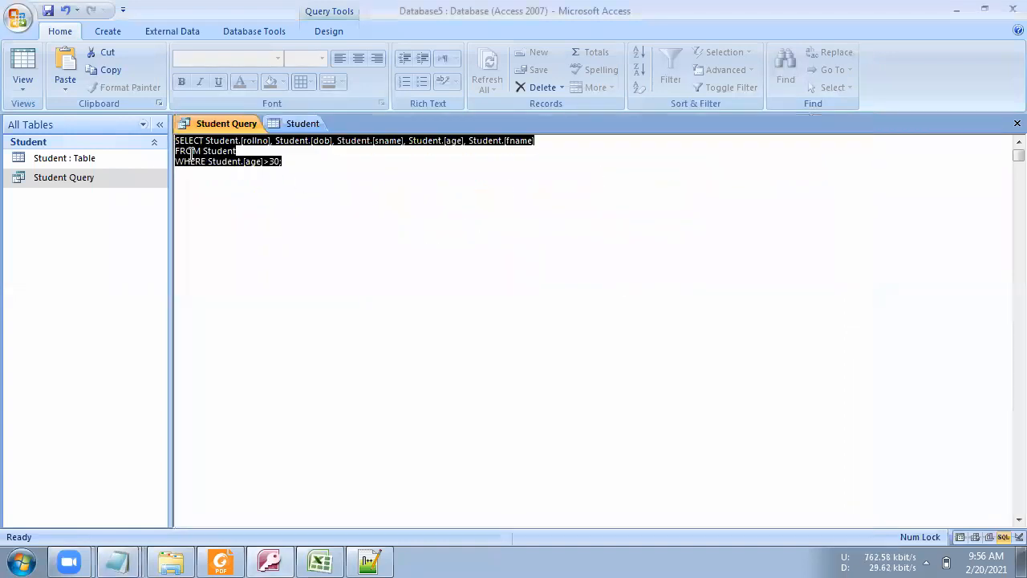
Step: Return to the Student table and mark the record with rollno 6 to check it against the age condition
right_click(85, 159)
click(289, 125)
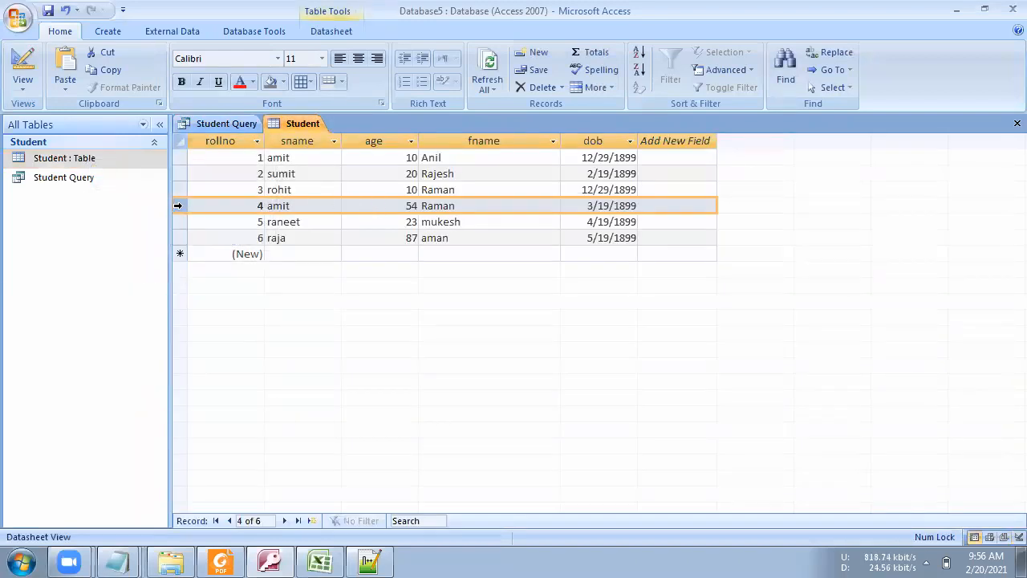
click(176, 237)
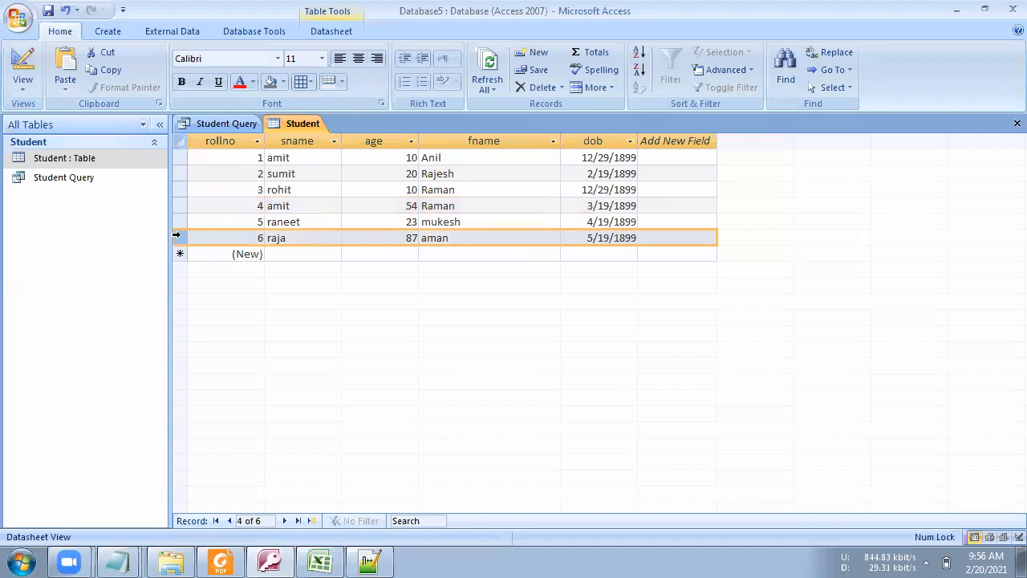
Step: Return to the SQL statement of Student Query and run the query
click(227, 123)
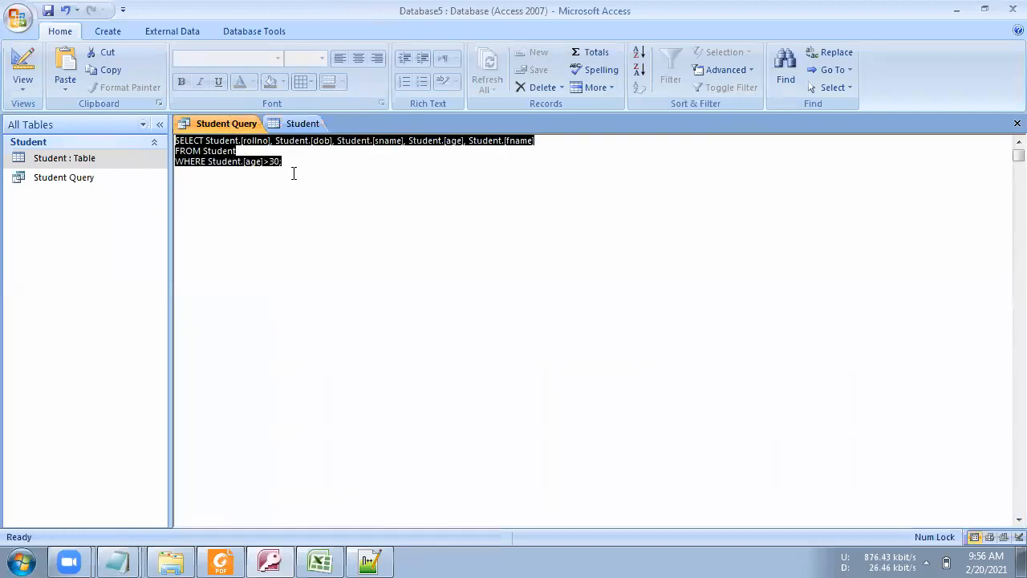
click(296, 163)
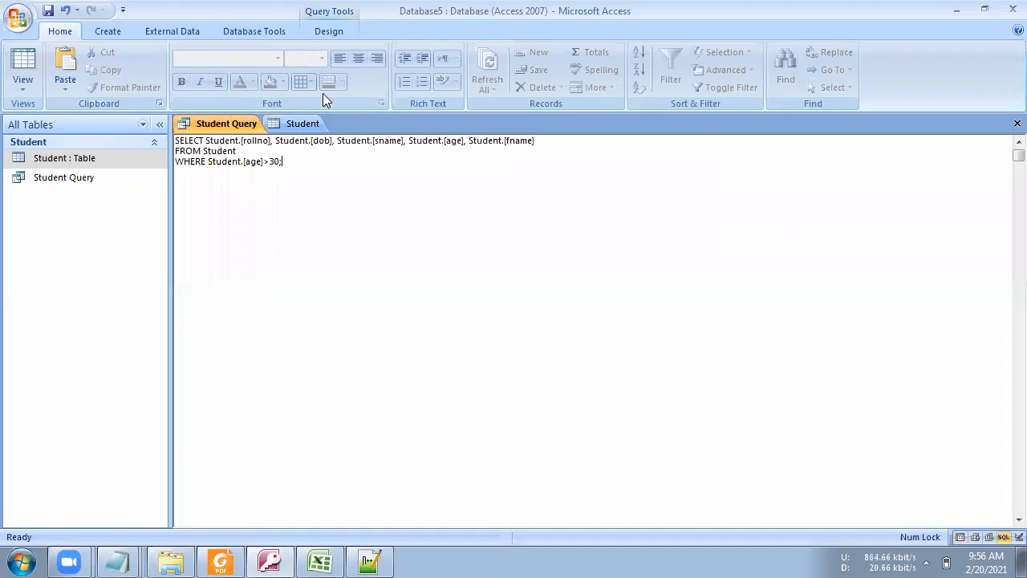
click(330, 30)
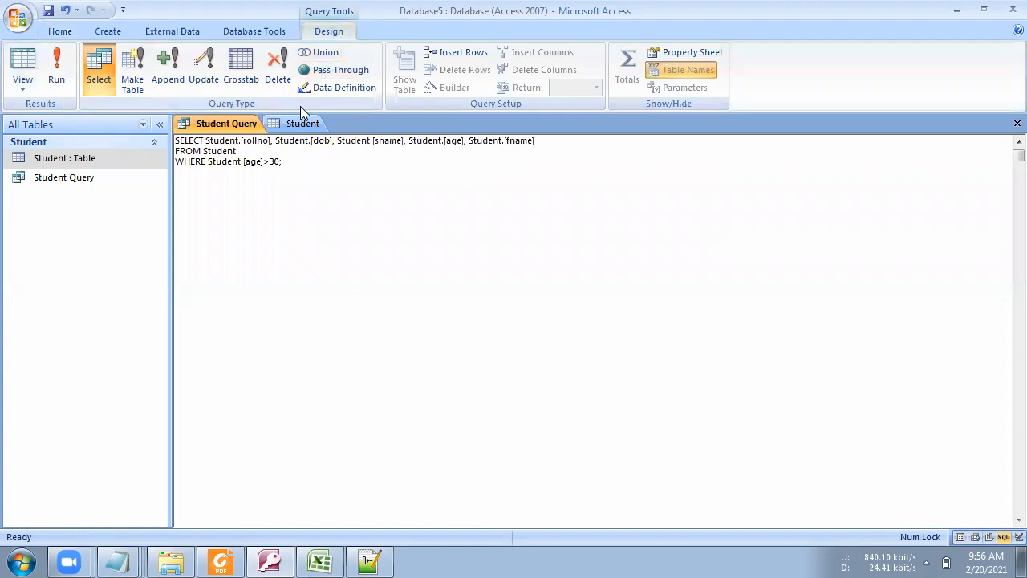
click(57, 81)
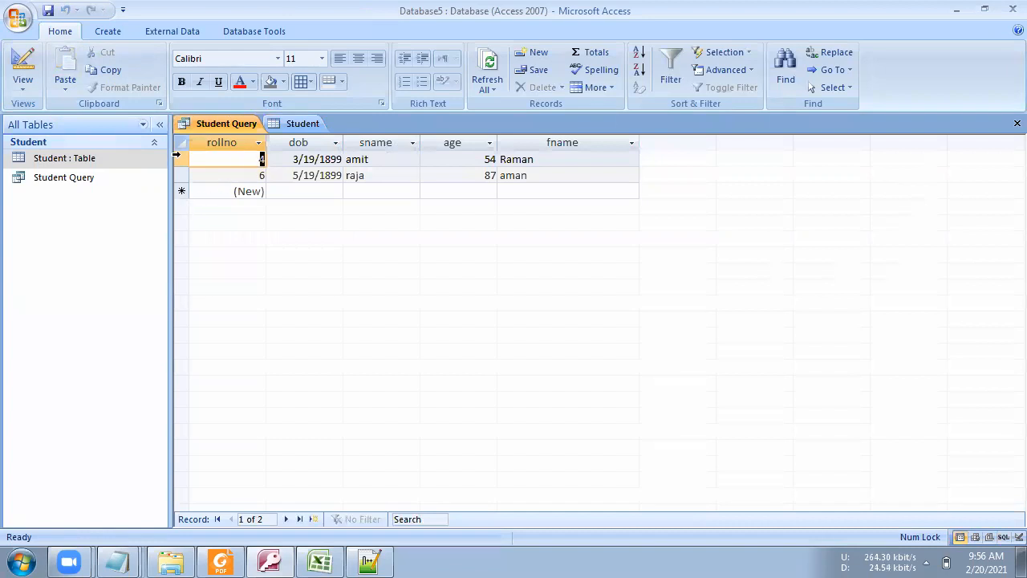
Step: Compare the records in the query result with the rollno 4 and rollno 6 records in the Student table
click(176, 156)
click(175, 175)
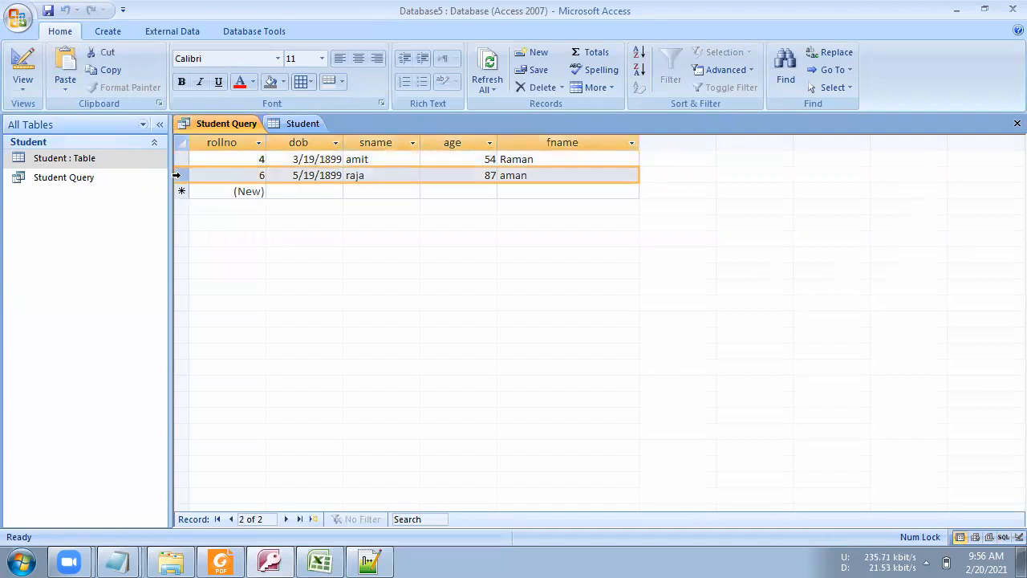
click(311, 125)
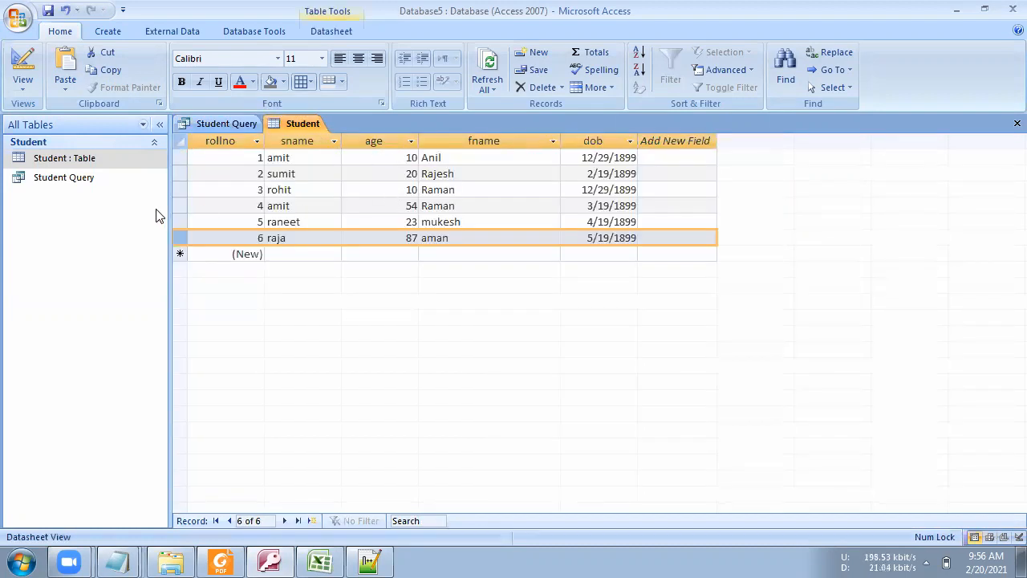
click(175, 205)
click(175, 237)
click(243, 126)
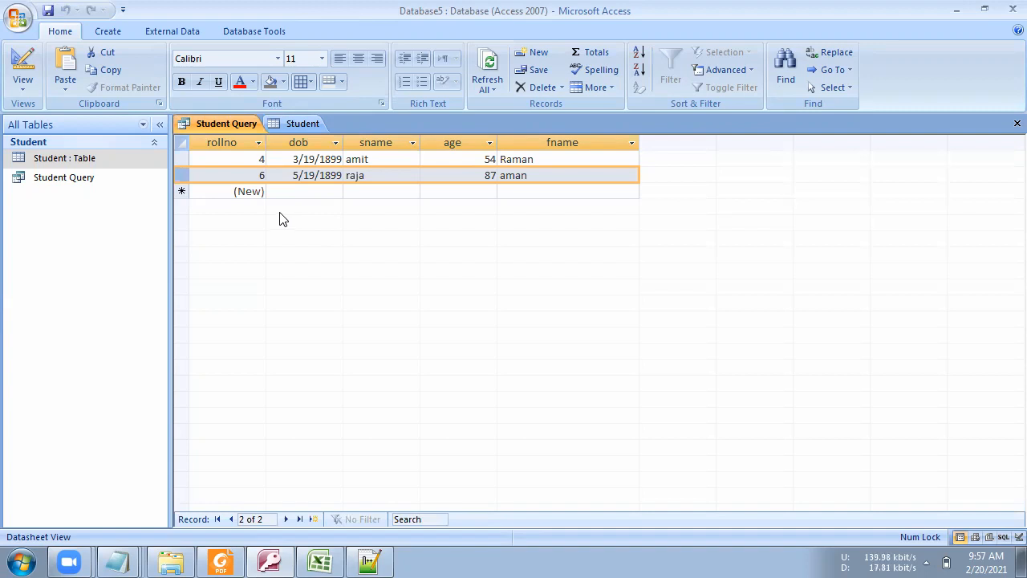
Step: Restore the Notepad window holding the SQL statement and highlight the whole SELECT statement for review
click(93, 178)
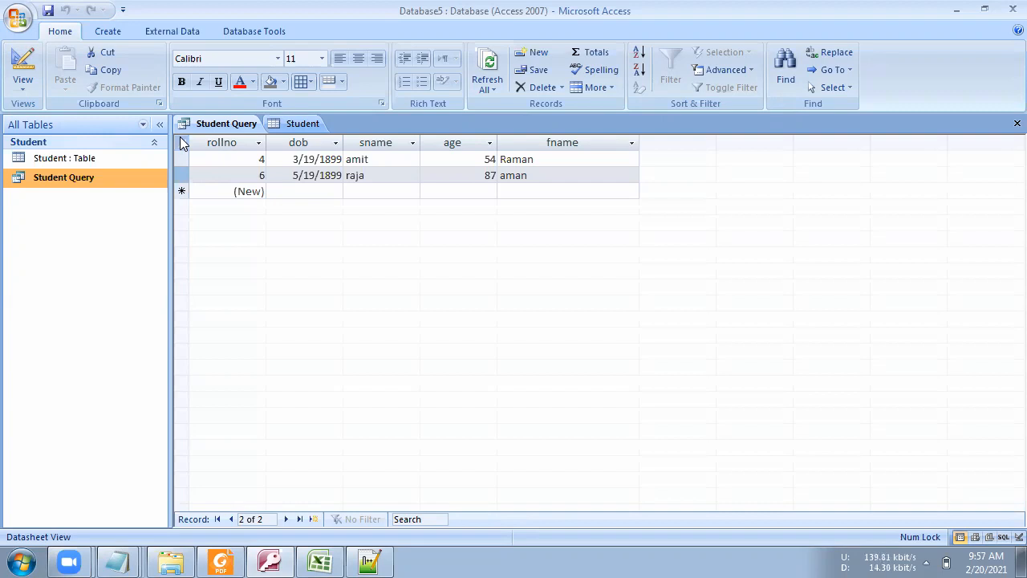
click(118, 558)
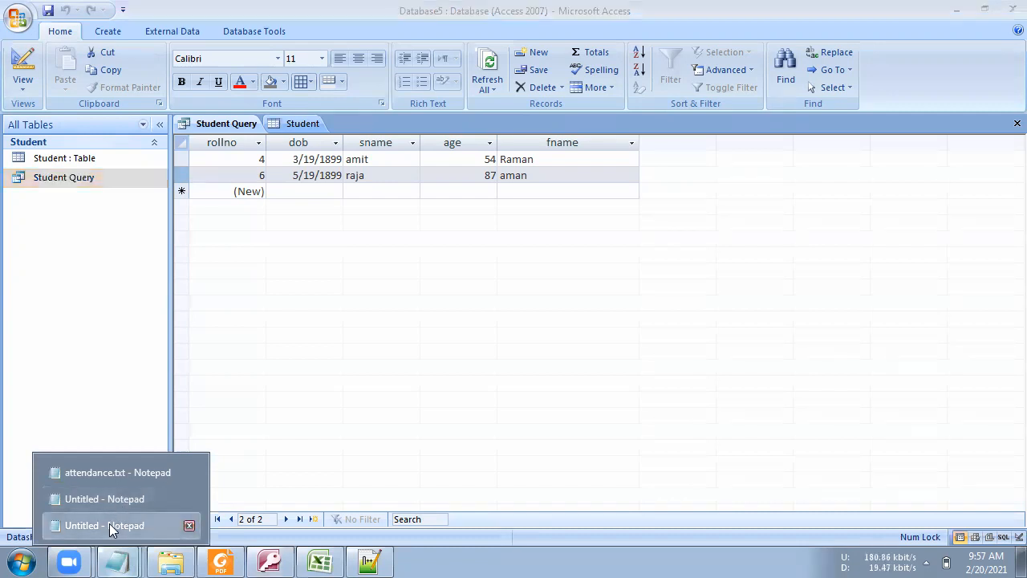
click(109, 526)
click(552, 292)
drag(558, 282, 191, 155)
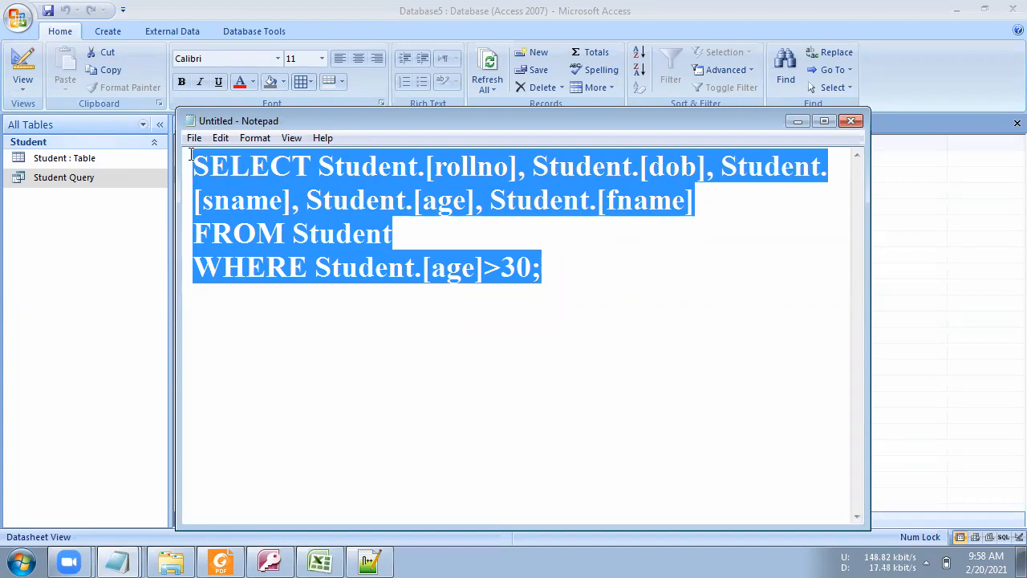
click(556, 264)
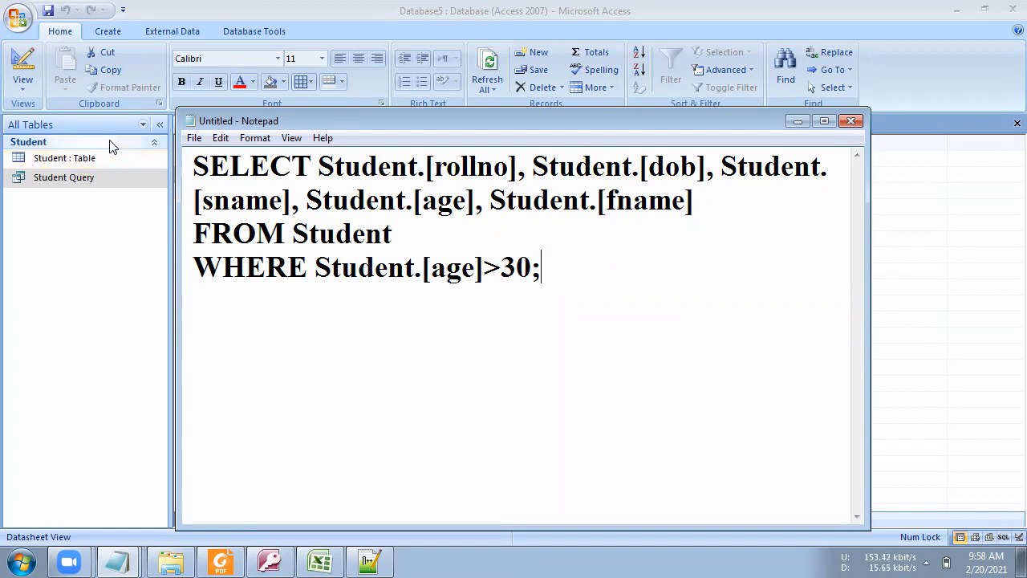
drag(194, 164, 527, 273)
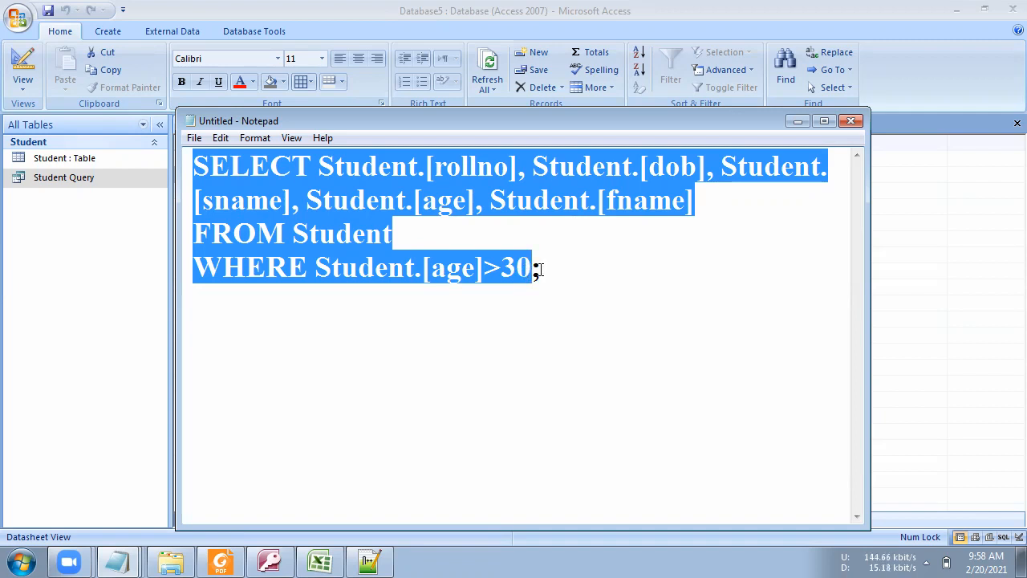
Step: Select the complete SQL text in Notepad, including the closing semicolon, to go over it once more
drag(541, 270, 180, 157)
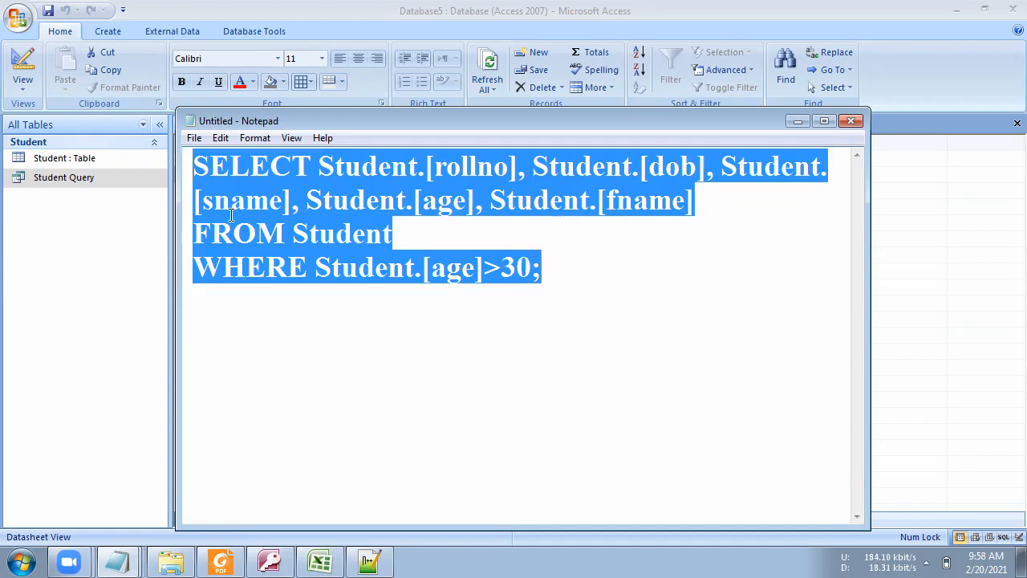
click(306, 271)
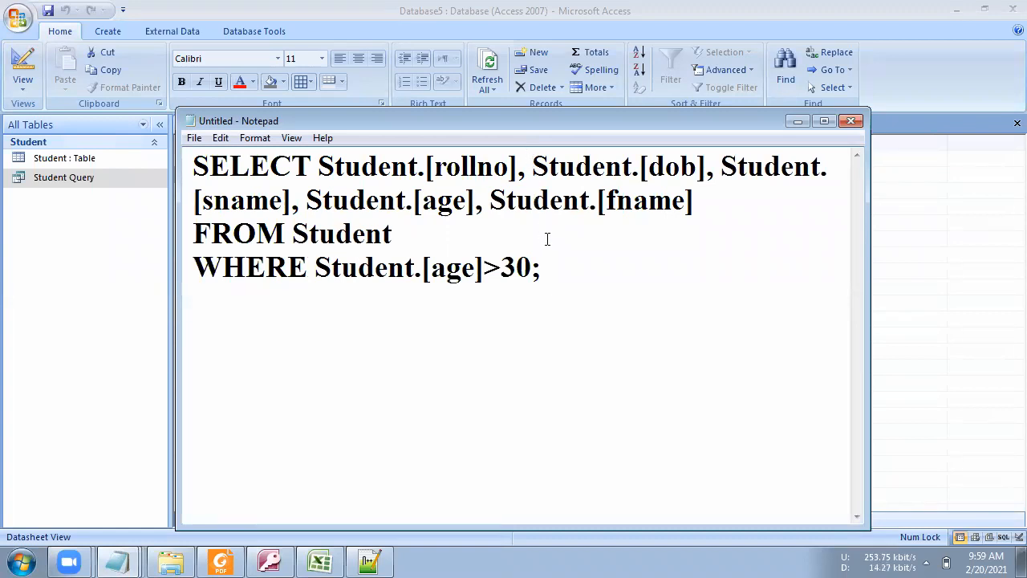
drag(542, 268, 168, 127)
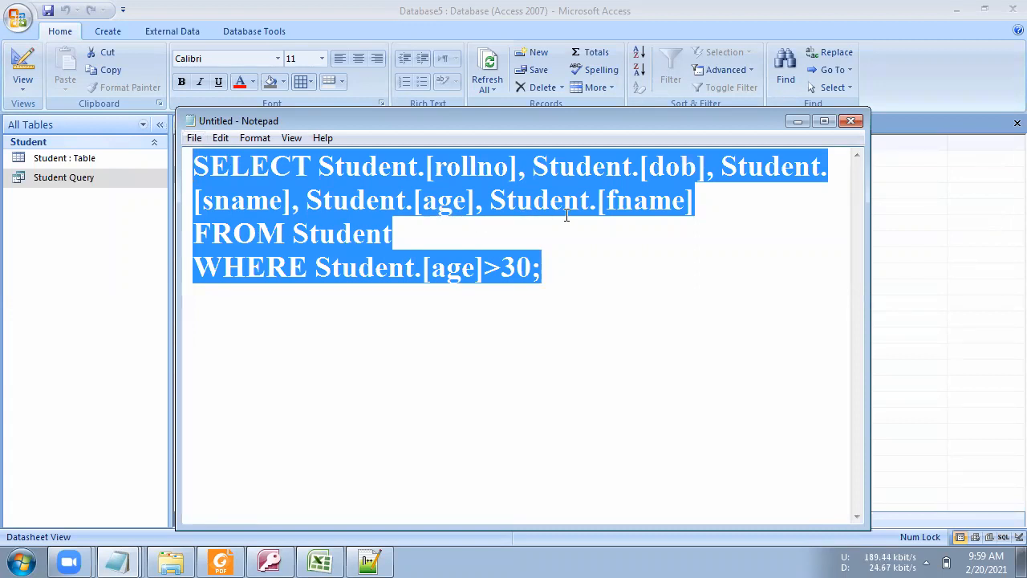
Step: Minimize Notepad and open Student Query in Design View
click(793, 125)
click(109, 31)
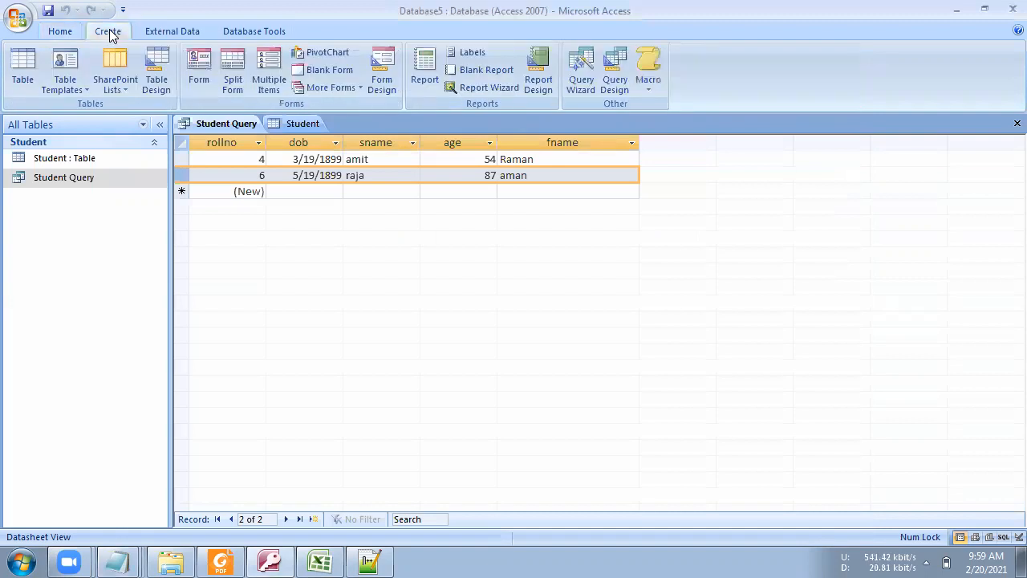
right_click(100, 180)
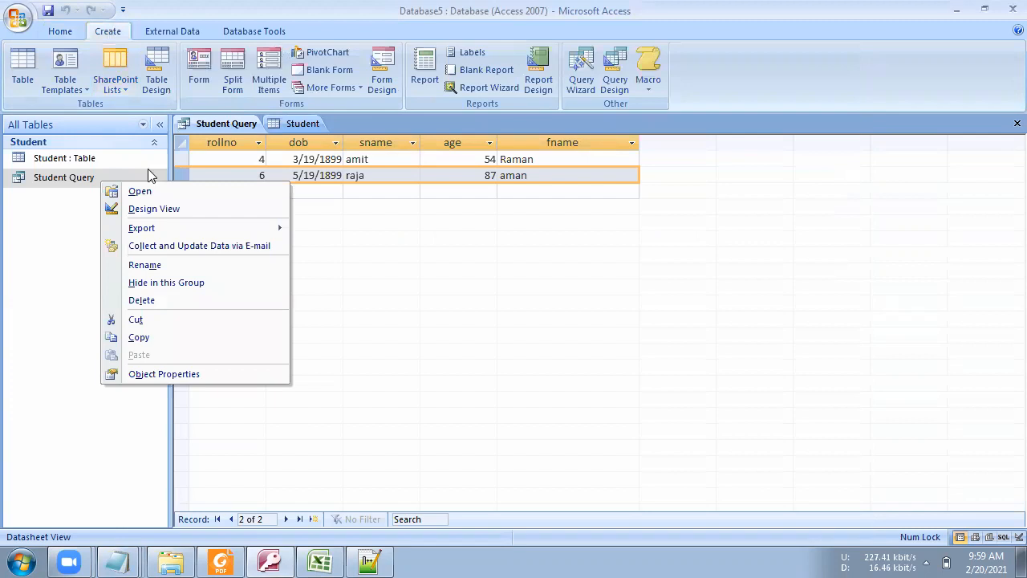
click(154, 209)
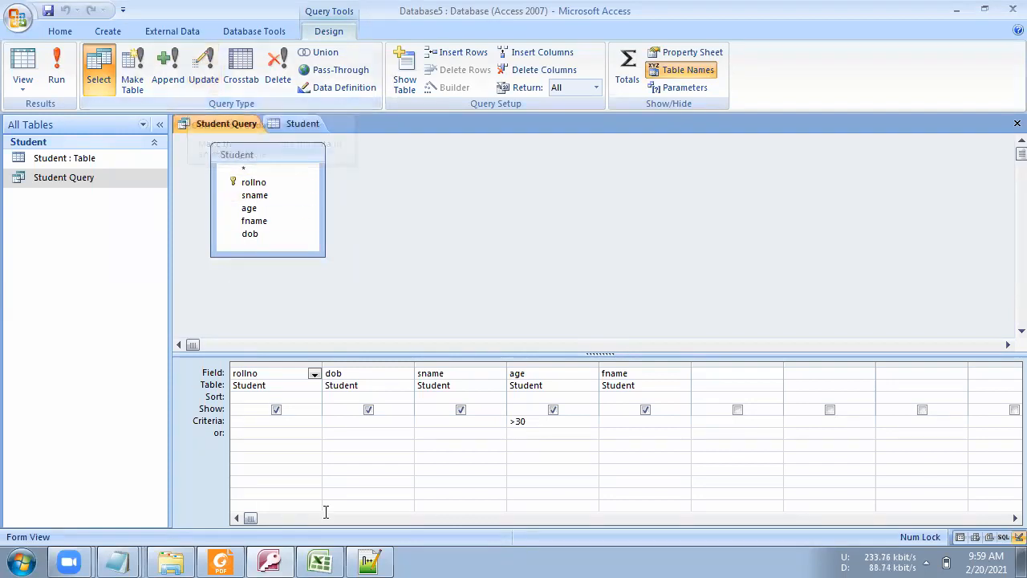
Step: Switch back to the Notepad window holding the SQL statement and add a separator line of eight equals signs below it
mouse_move(117, 562)
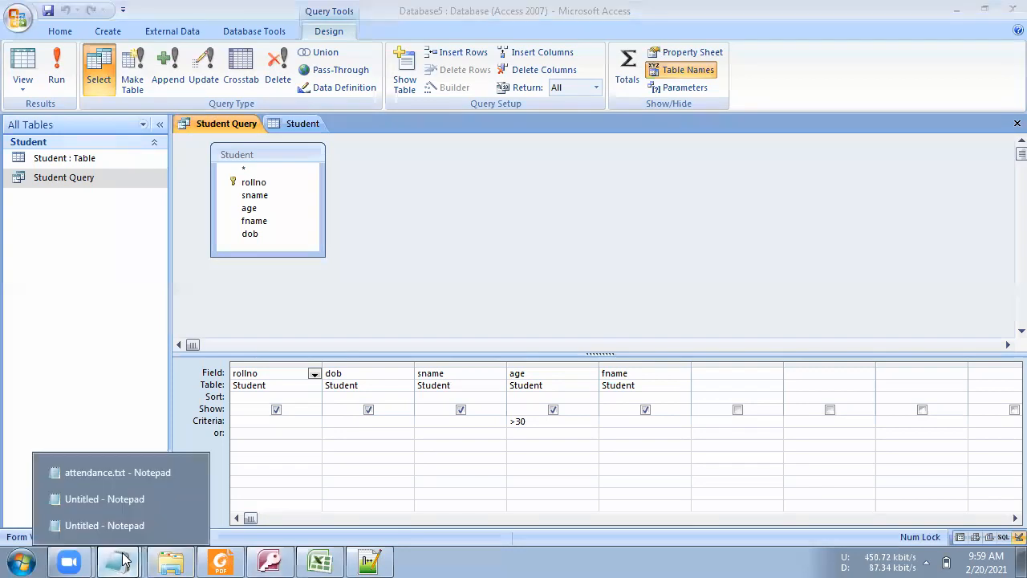
click(94, 494)
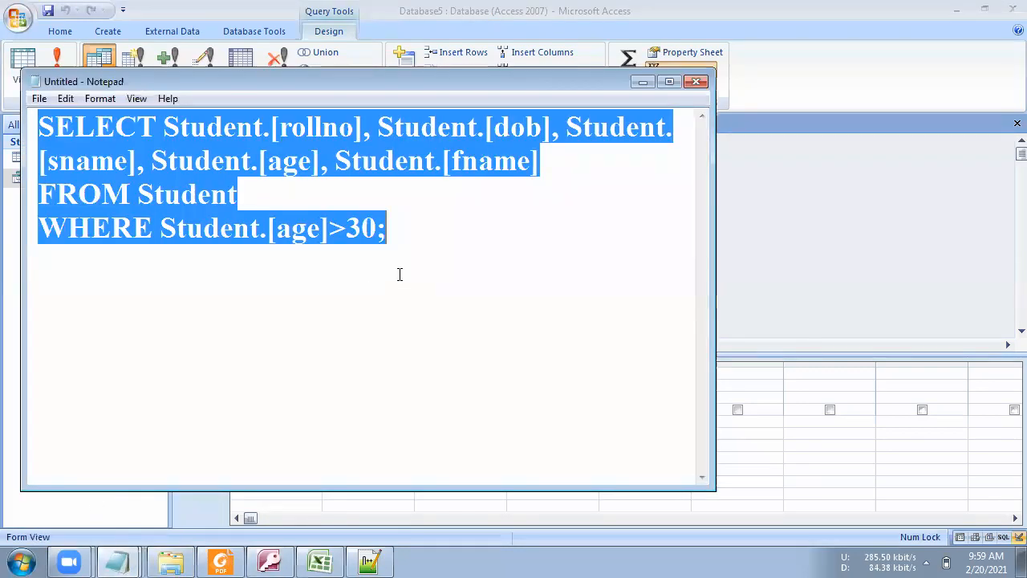
click(422, 230)
key(Return)
text(=)
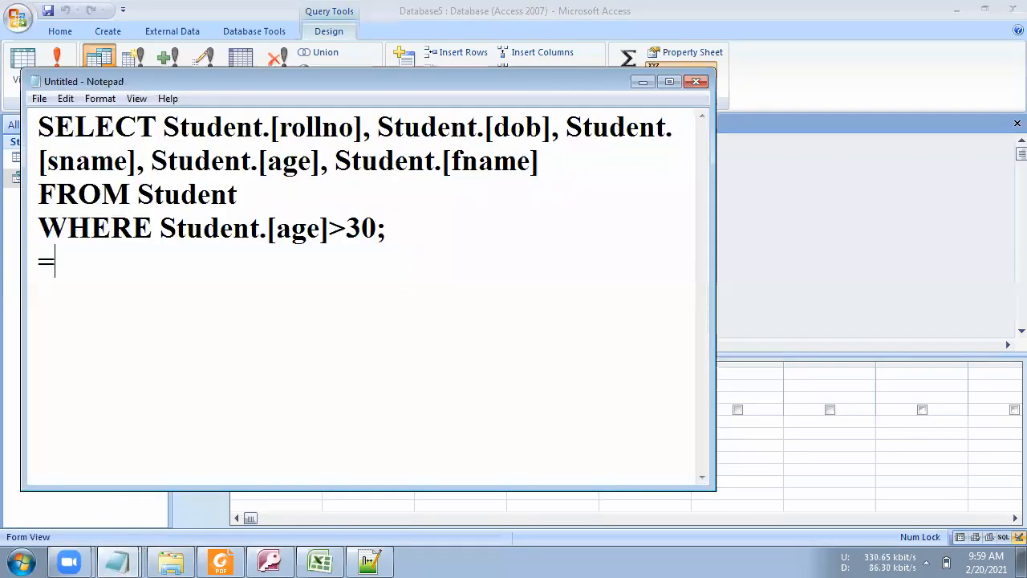
text(=======)
Step: List the query types insert, update, delete and select on separate lines below the separator
key(Return)
text(insert)
key(Return)
text(update)
key(Return)
text(delete)
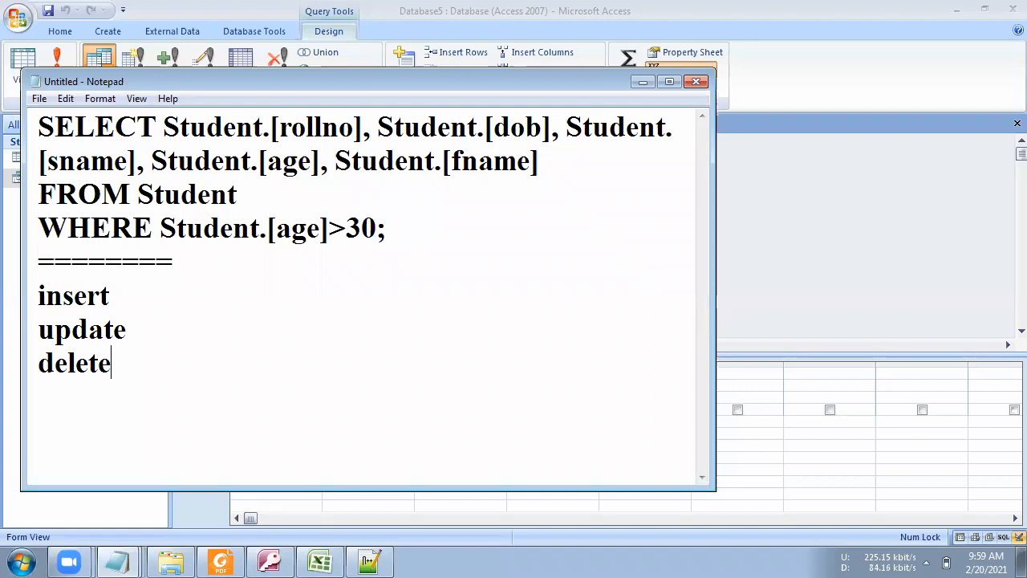
key(Return)
text(select)
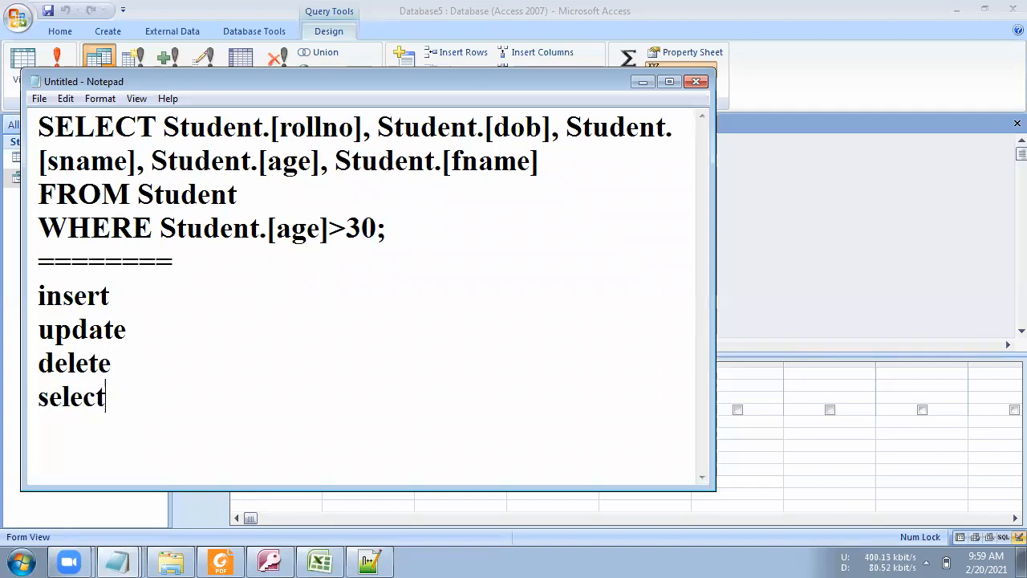
Step: Highlight each listed query type in turn, followed by the full SQL statement and its SELECT keyword, to relate them
drag(105, 398, 32, 397)
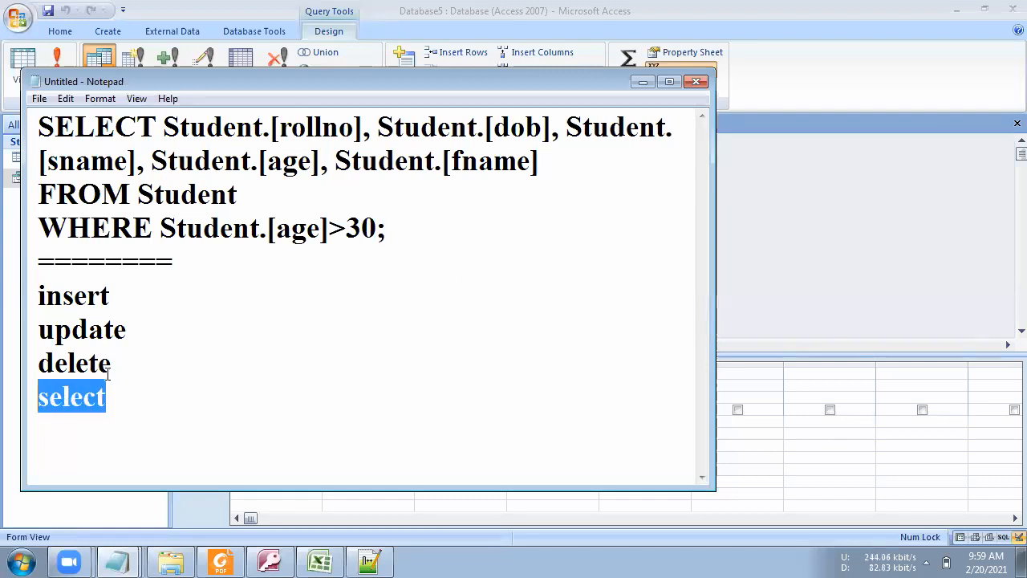
drag(115, 371, 35, 371)
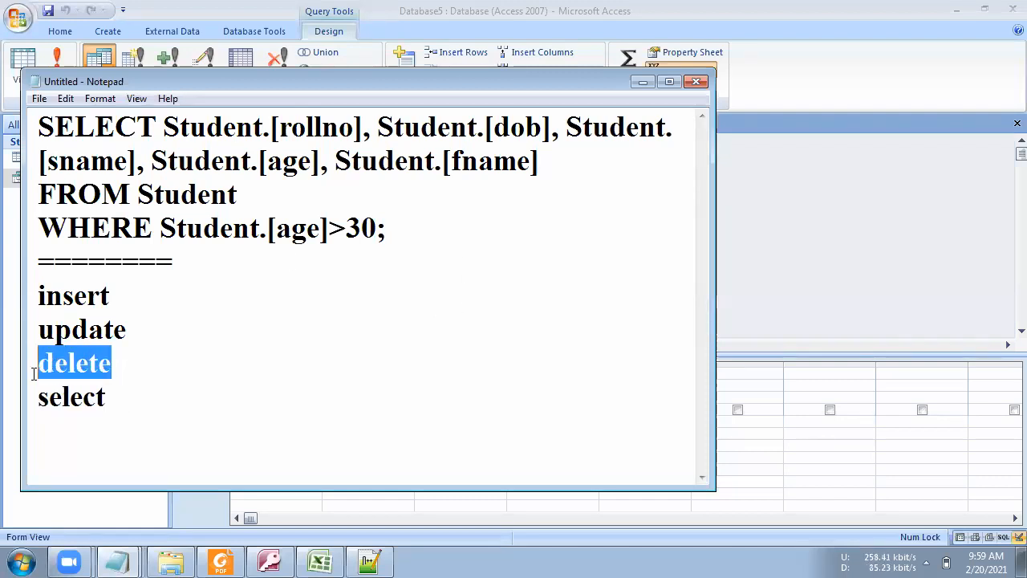
drag(129, 329, 46, 331)
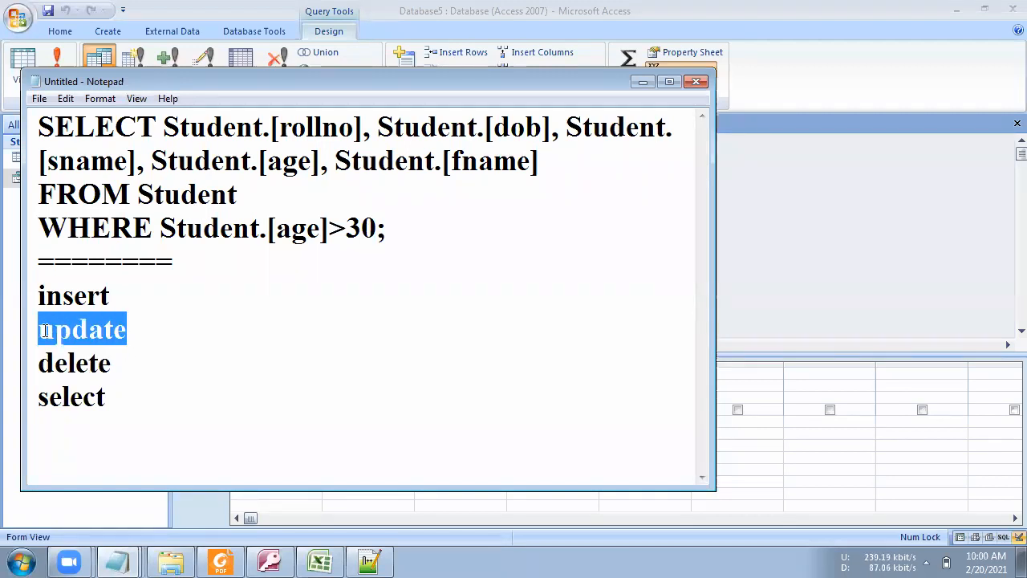
drag(119, 293, 27, 291)
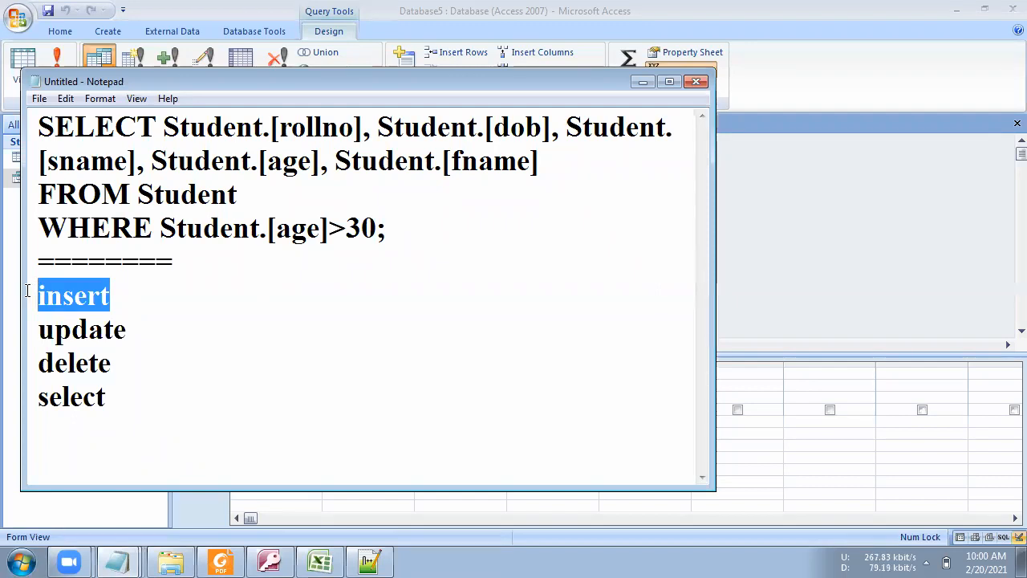
click(33, 127)
drag(37, 128, 396, 227)
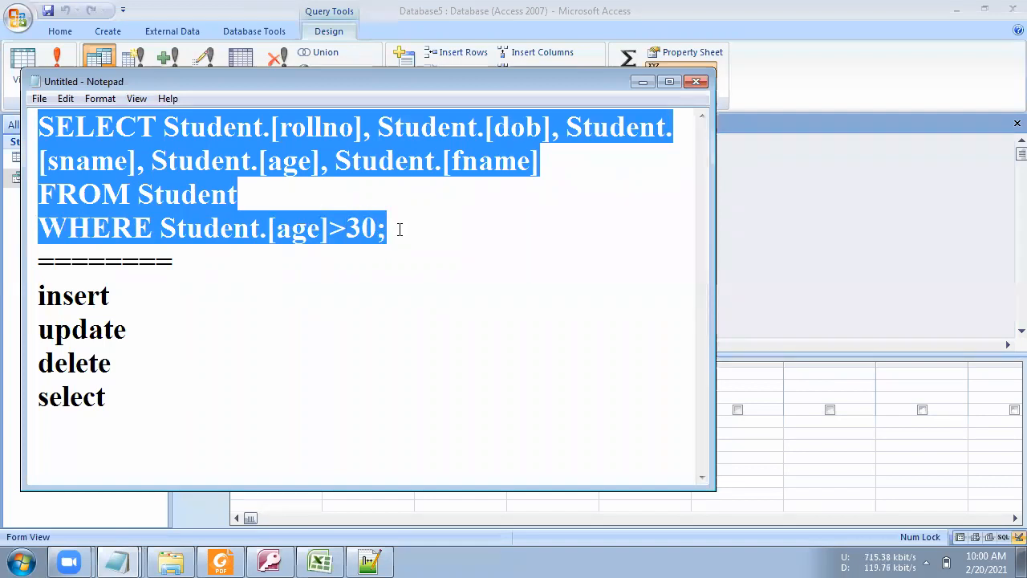
drag(157, 126, 32, 122)
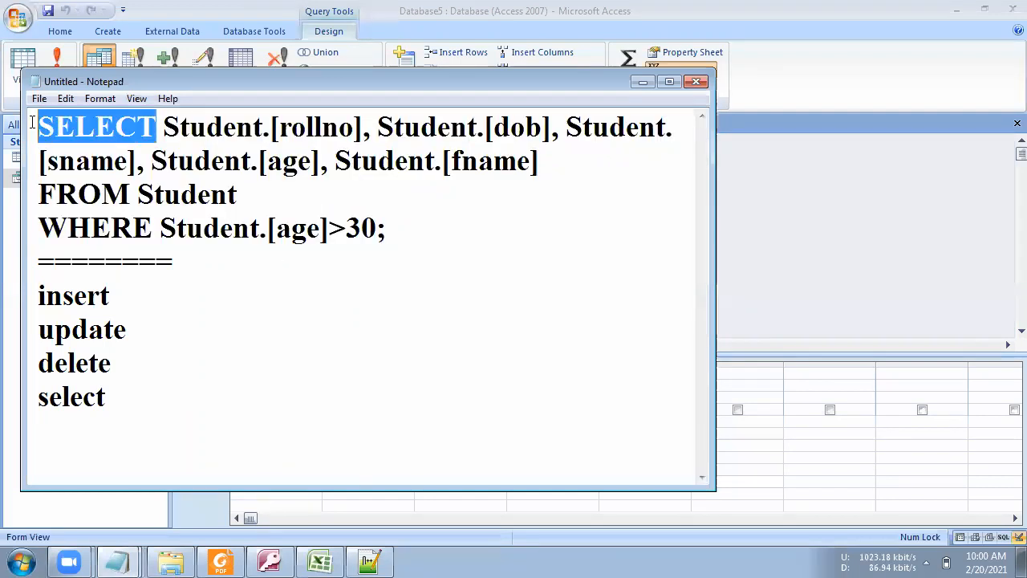
click(166, 162)
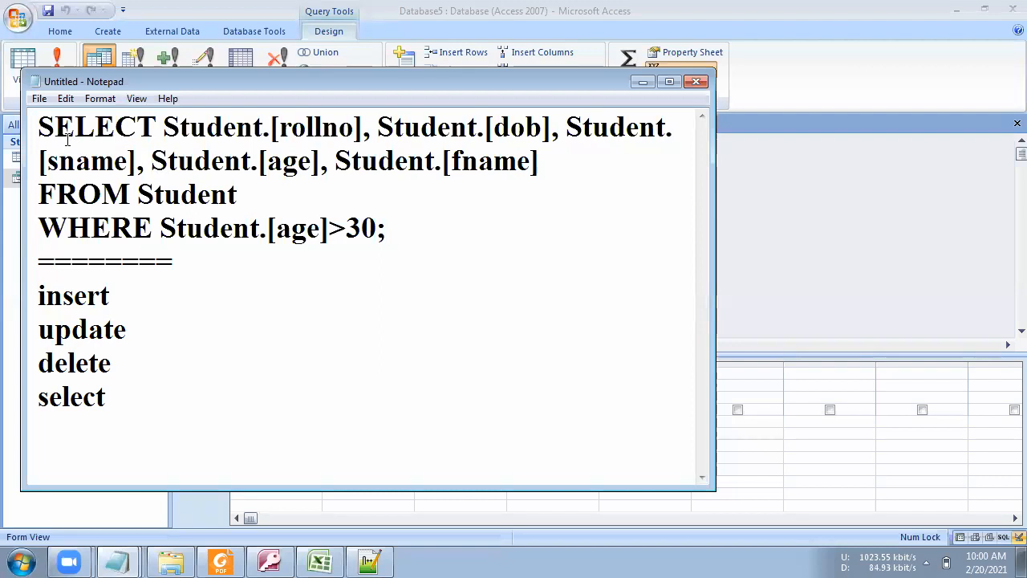
drag(40, 128, 389, 220)
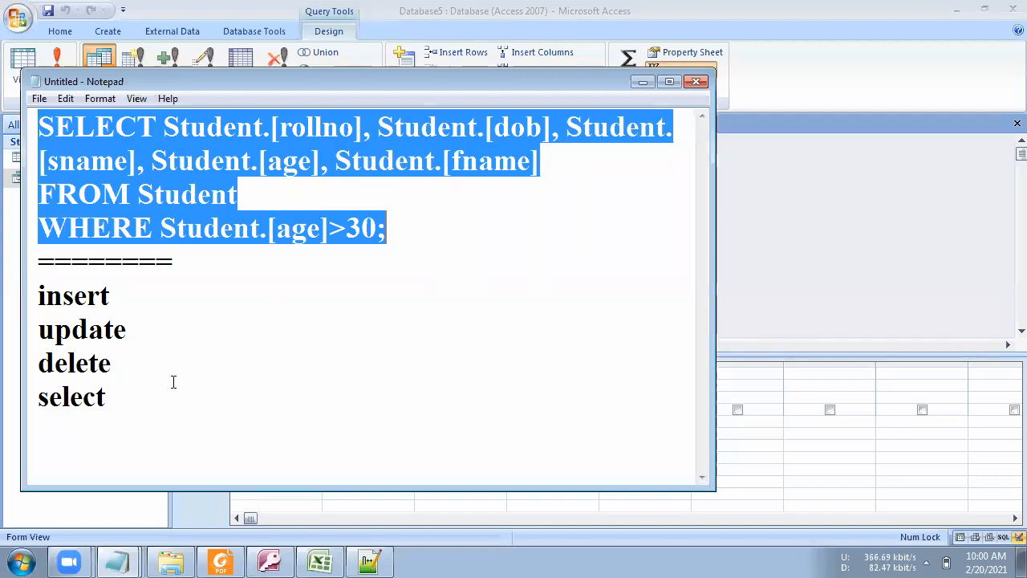
Step: Highlight the whole list of query types and its insert, update and delete entries individually to review them
drag(110, 407, 8, 305)
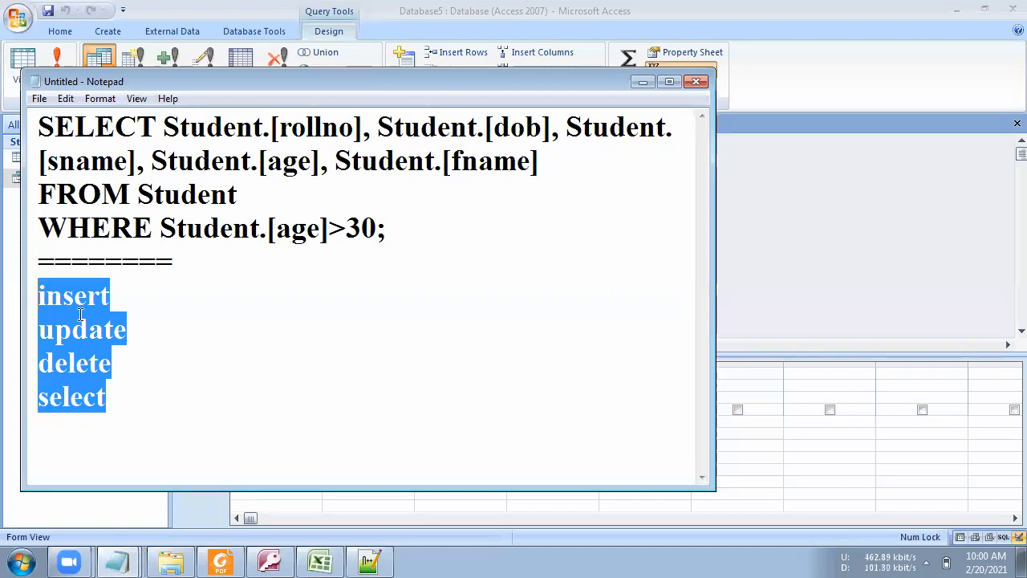
click(126, 302)
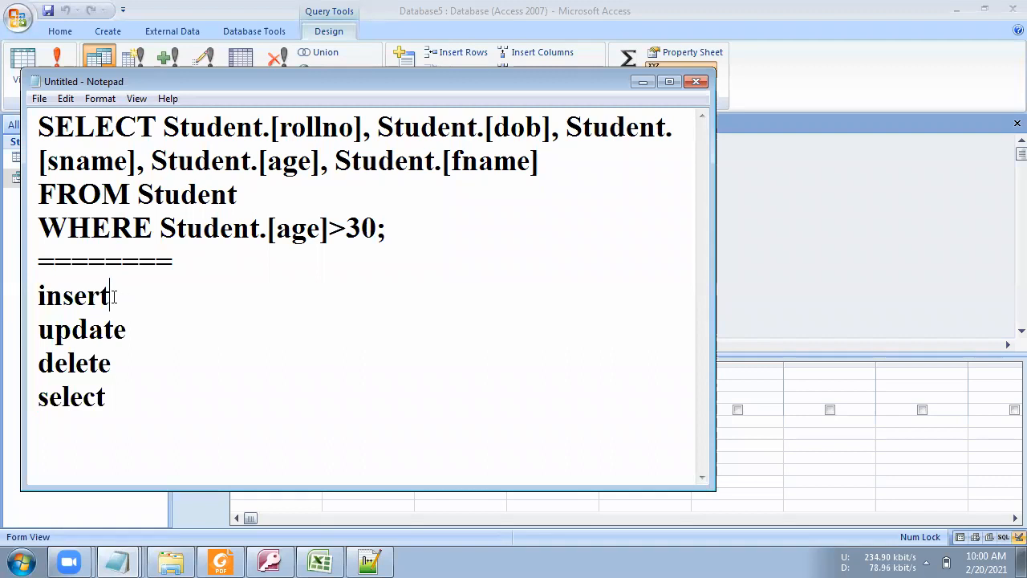
drag(113, 298, 38, 297)
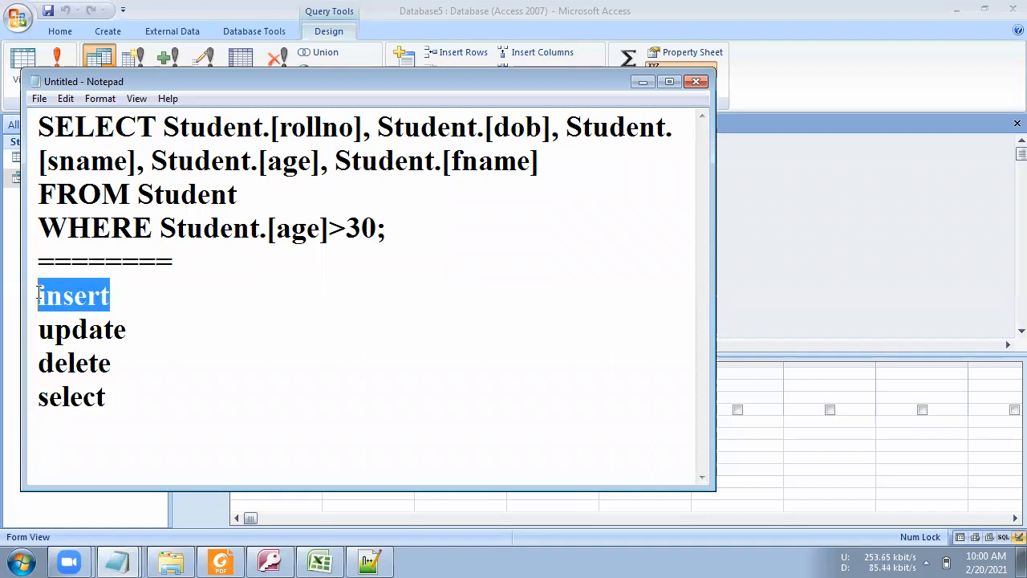
click(112, 327)
drag(110, 296, 6, 297)
drag(126, 329, 41, 329)
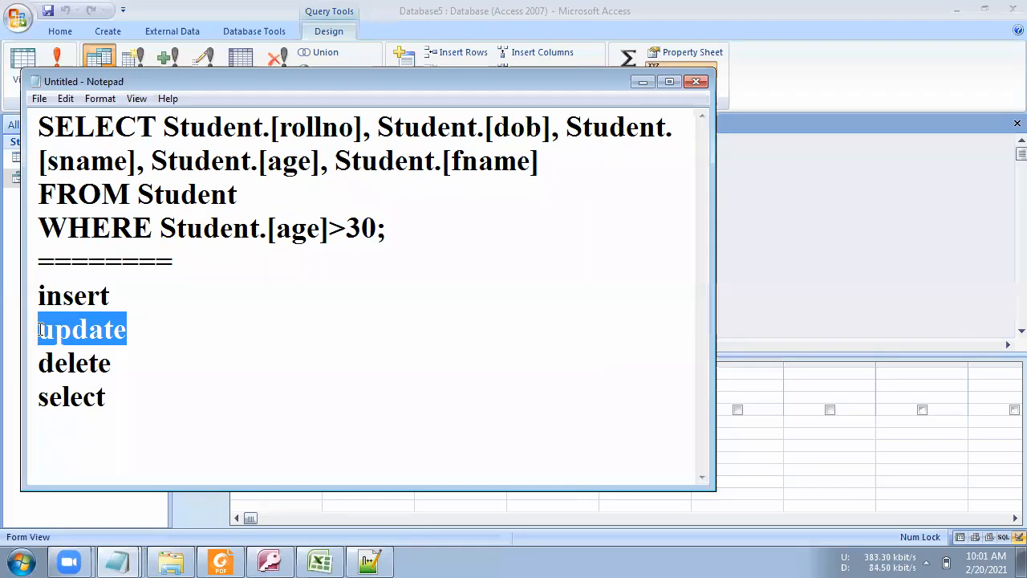
click(124, 298)
drag(123, 298, 30, 295)
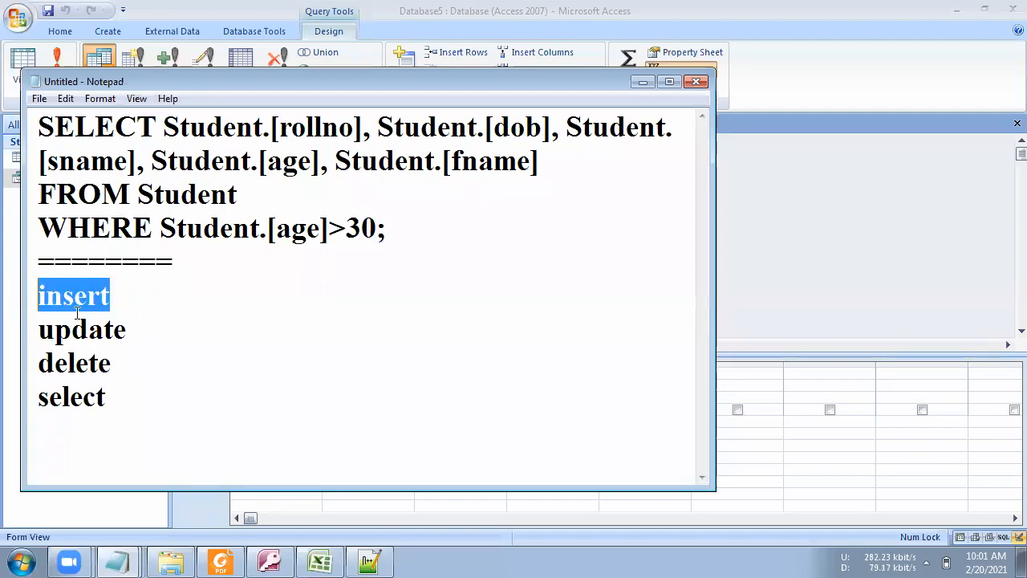
drag(128, 330, 37, 328)
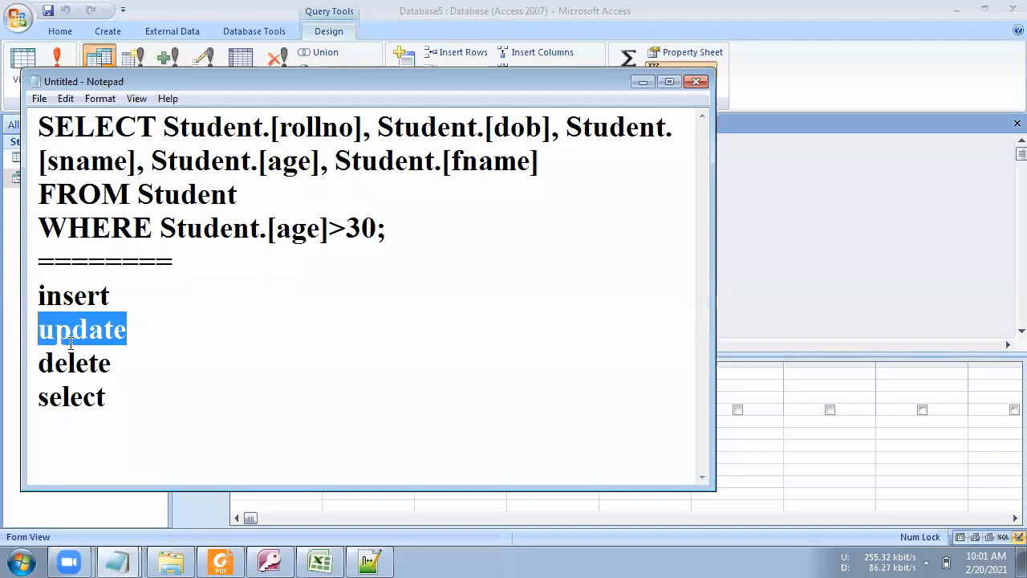
click(126, 328)
drag(126, 328, 42, 328)
drag(110, 363, 41, 362)
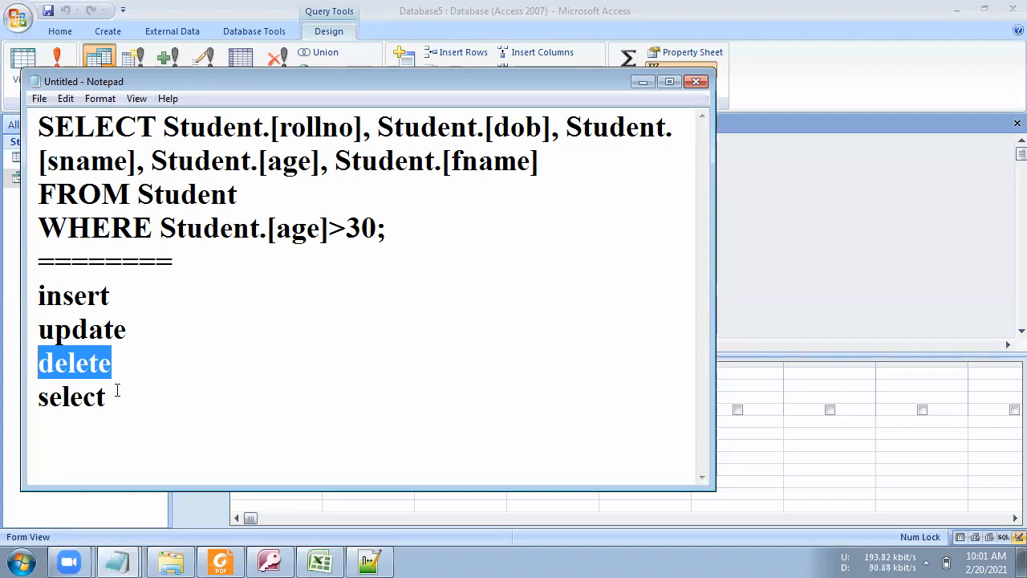
drag(119, 365, 39, 366)
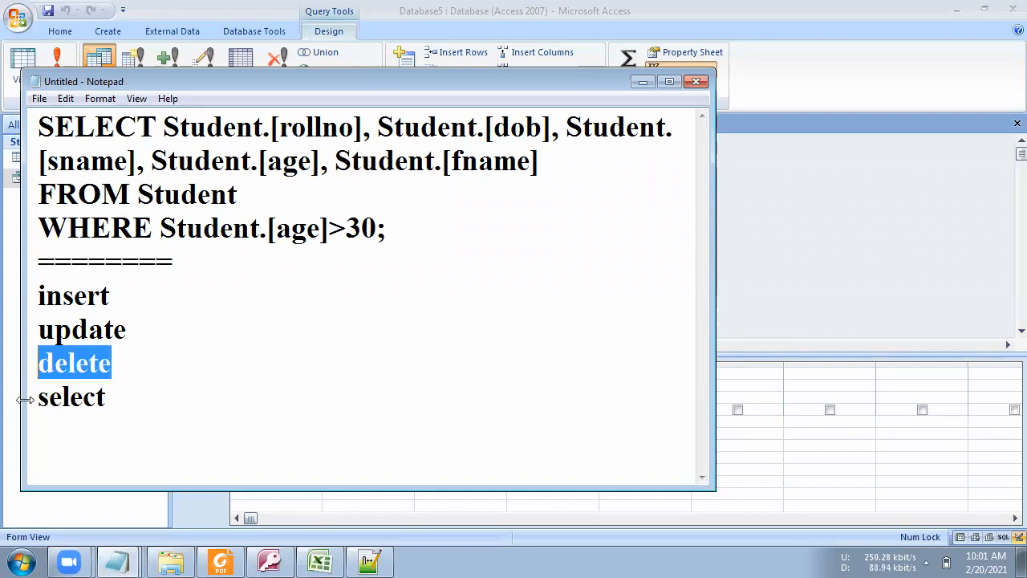
Step: Highlight the SQL statement and the list of query types alternately to compare them
drag(389, 227, 40, 135)
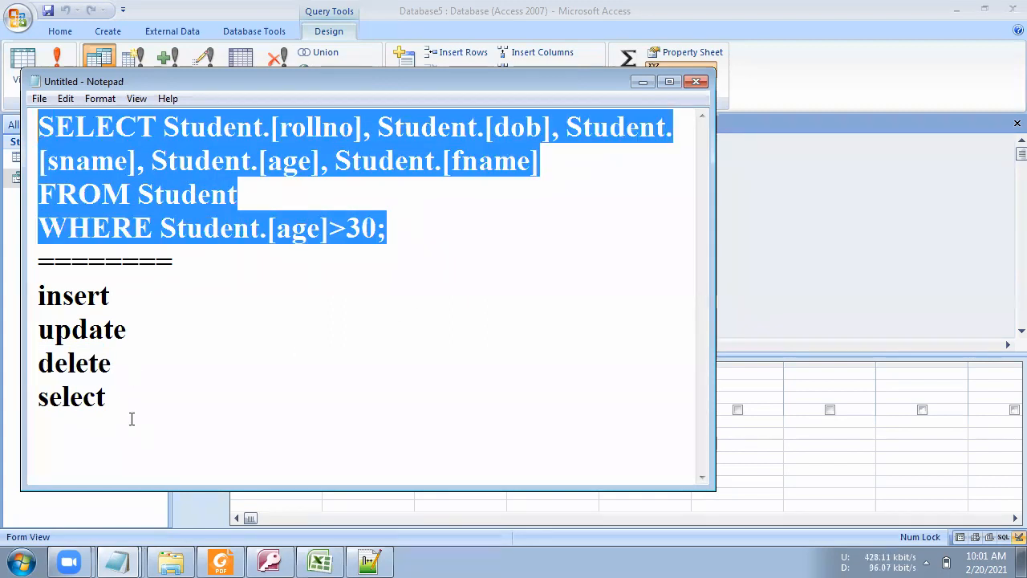
drag(108, 396, 42, 395)
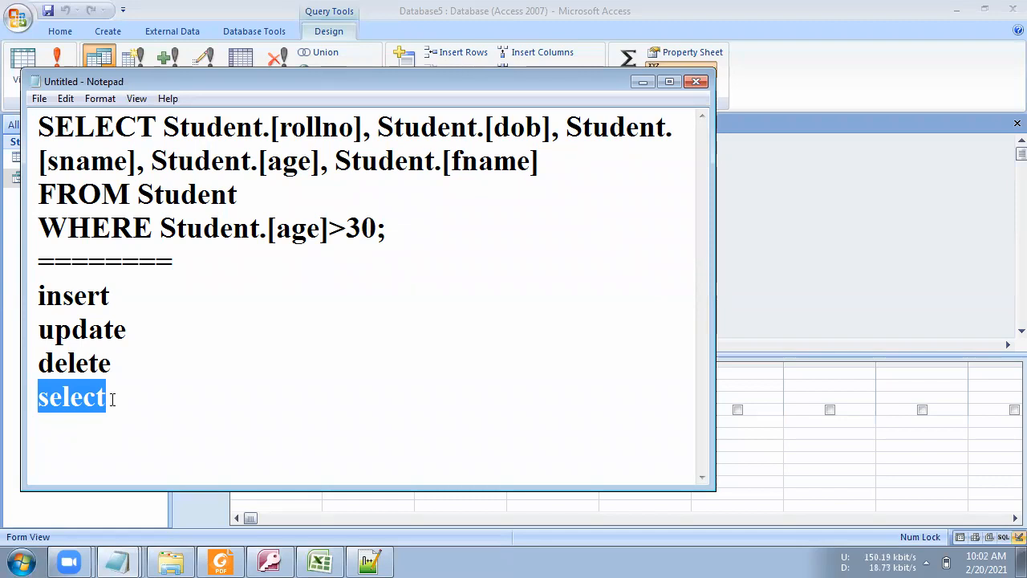
drag(122, 393, 8, 295)
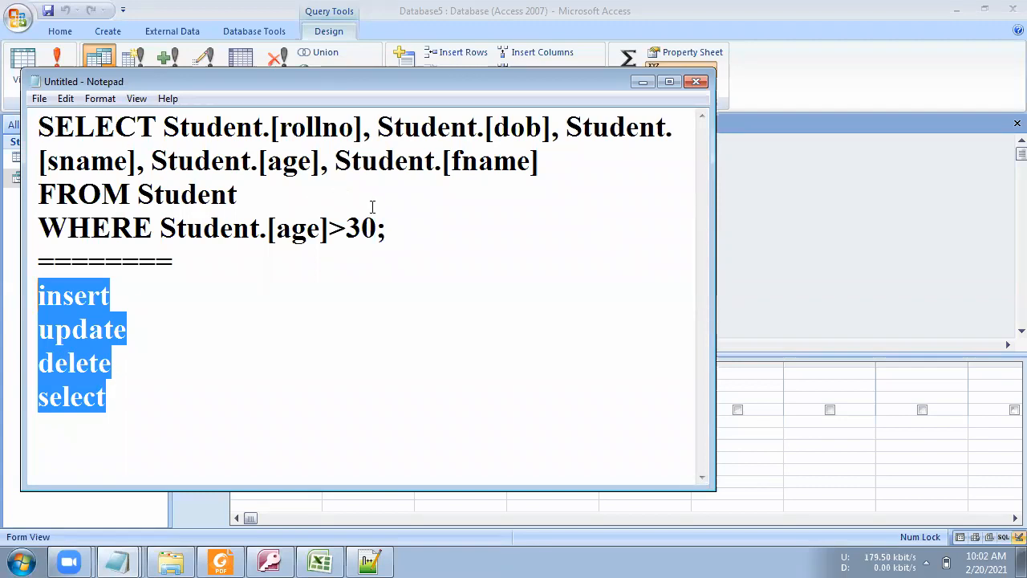
click(394, 222)
key(ctrl+shift+Home)
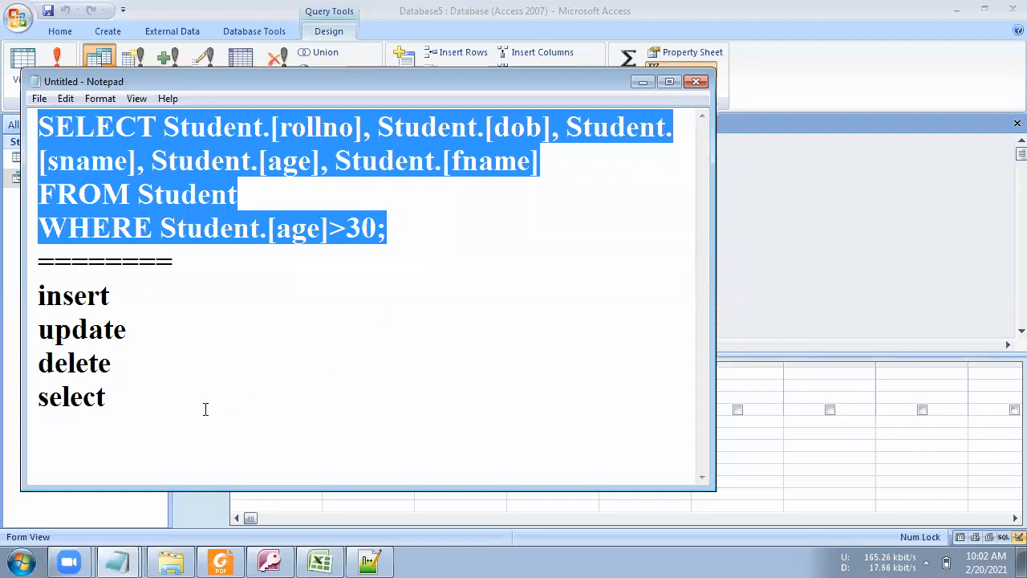
drag(106, 398, 37, 298)
Step: Replace the SELECT keyword at the start of the SQL statement with update
click(94, 126)
drag(157, 126, 41, 127)
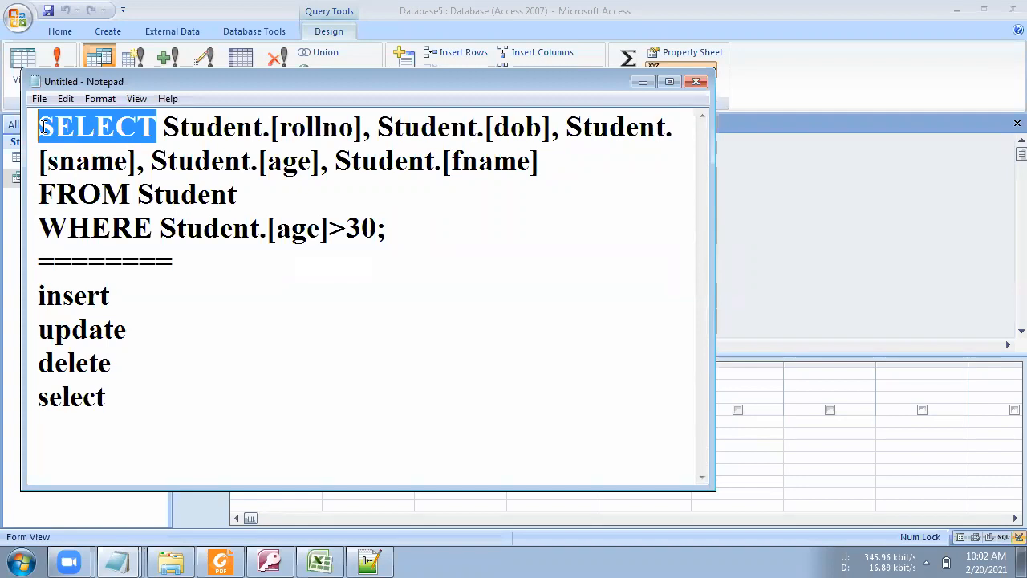
text(update)
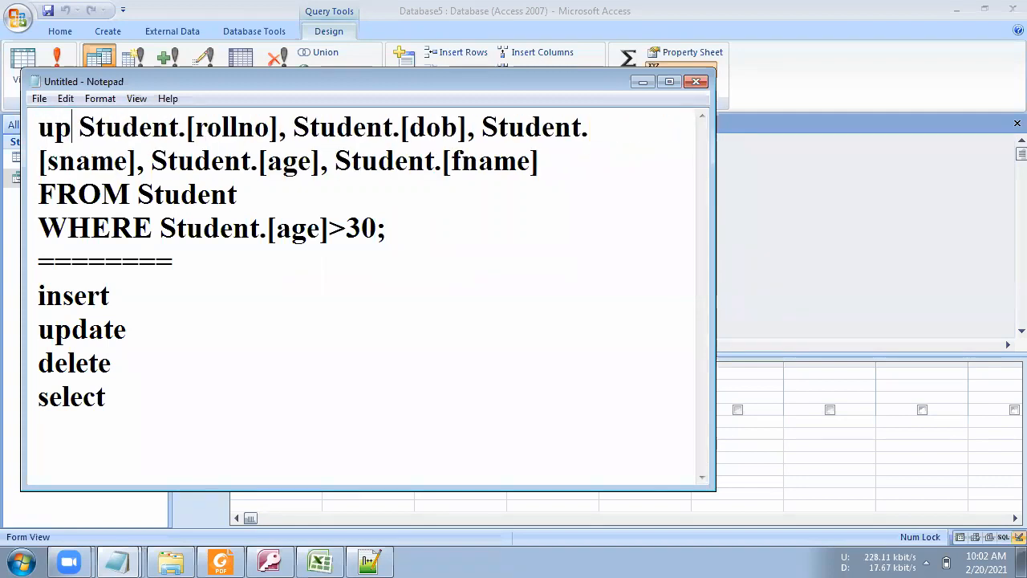
Step: Change the update keyword at the start of the SQL statement to delete
key(BackSpace)
key(BackSpace)
key(BackSpace)
key(BackSpace)
key(BackSpace)
key(BackSpace)
text(delete)
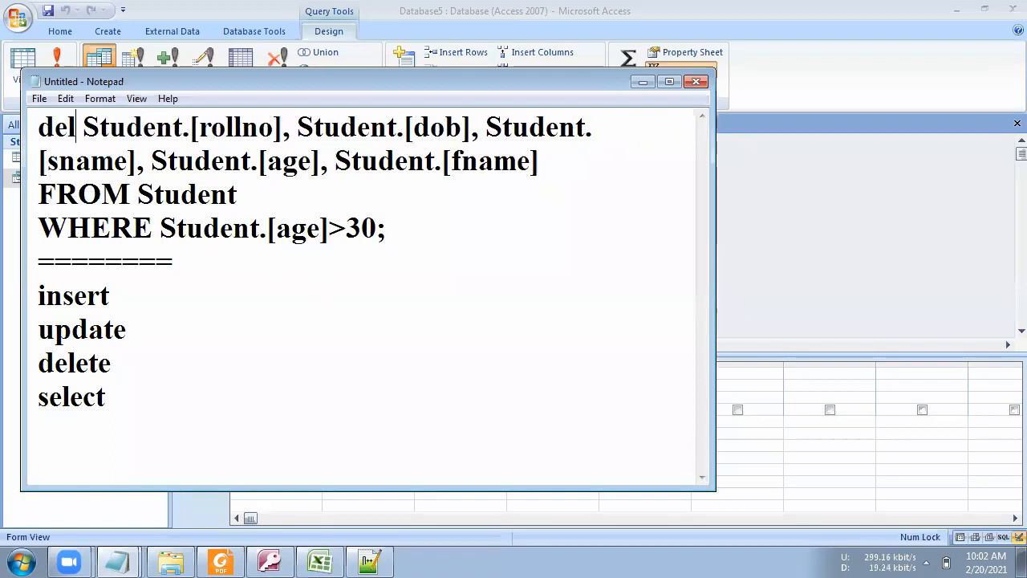
Step: Change the keyword at the start of the SQL statement to insert and highlight the statement through its WHERE condition
key(BackSpace)
key(BackSpace)
key(BackSpace)
key(BackSpace)
key(BackSpace)
key(BackSpace)
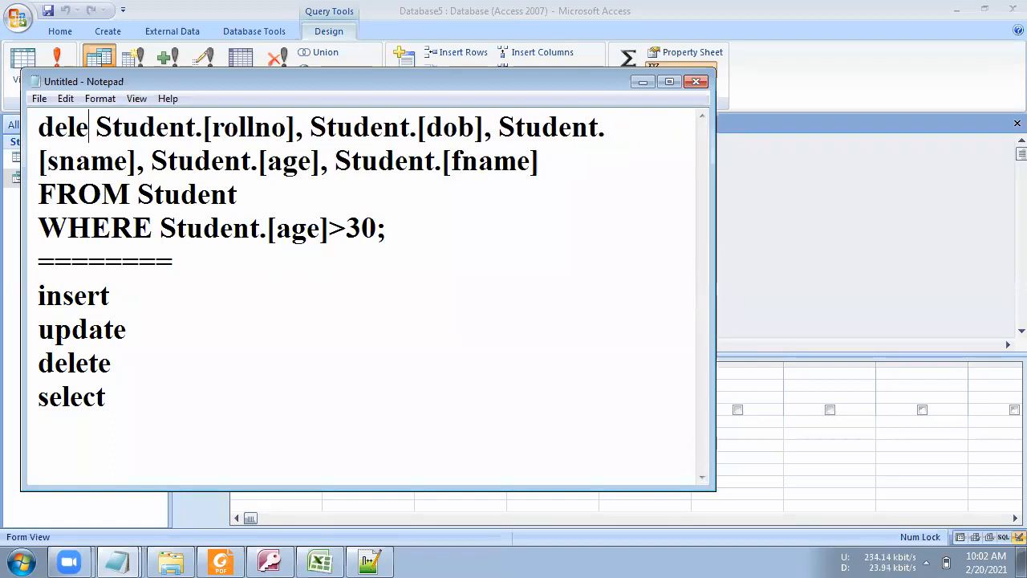
text(insert)
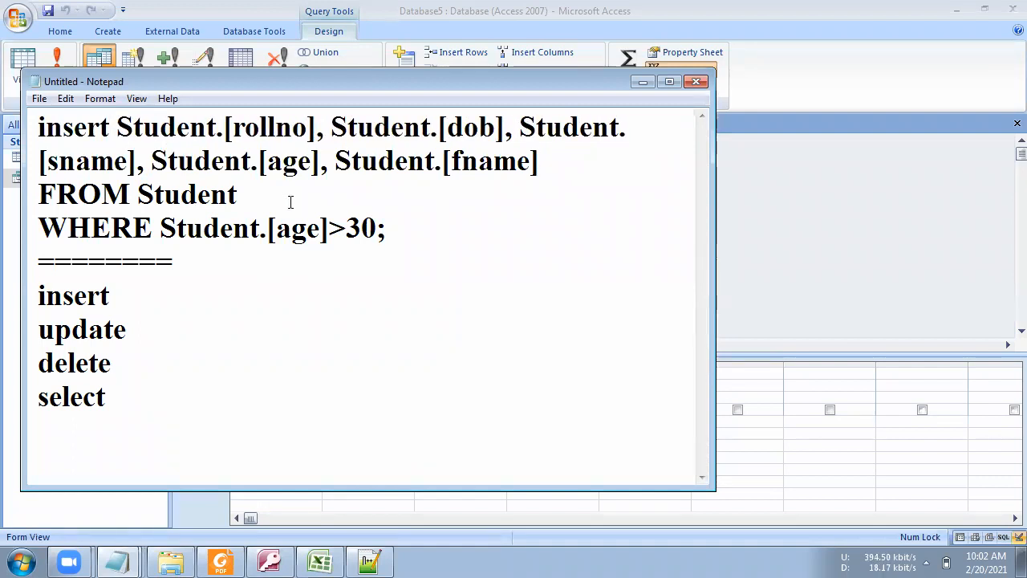
drag(376, 228, 6, 121)
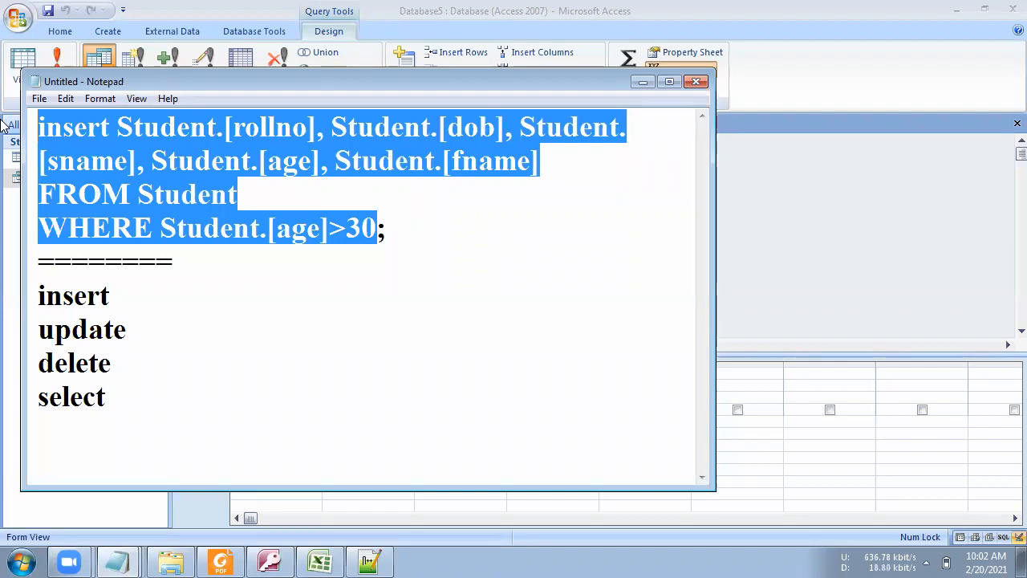
Step: Return to Access and close the open Student Query design and the Student table
click(642, 83)
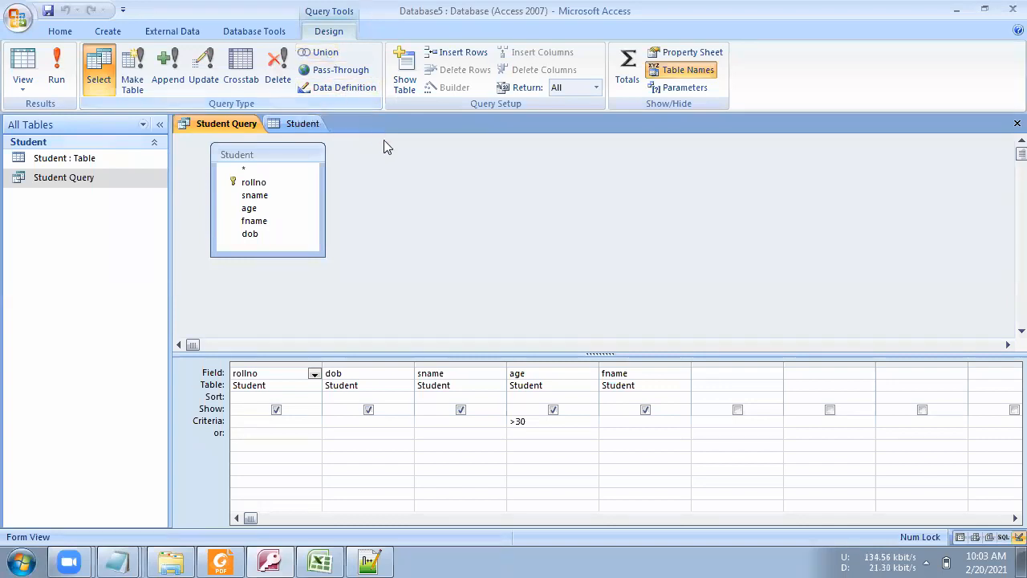
click(1016, 122)
click(452, 322)
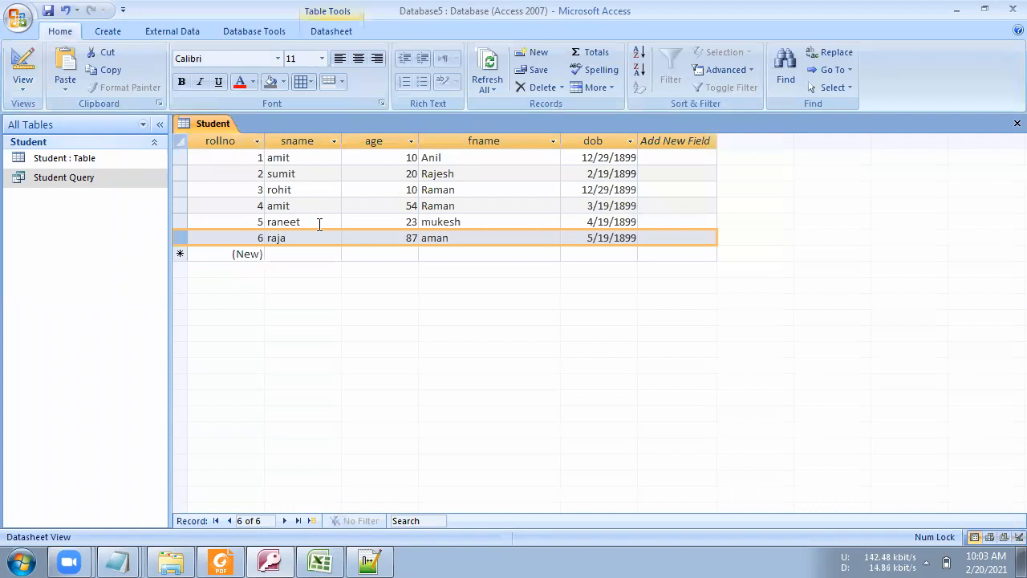
click(388, 194)
click(286, 192)
click(302, 161)
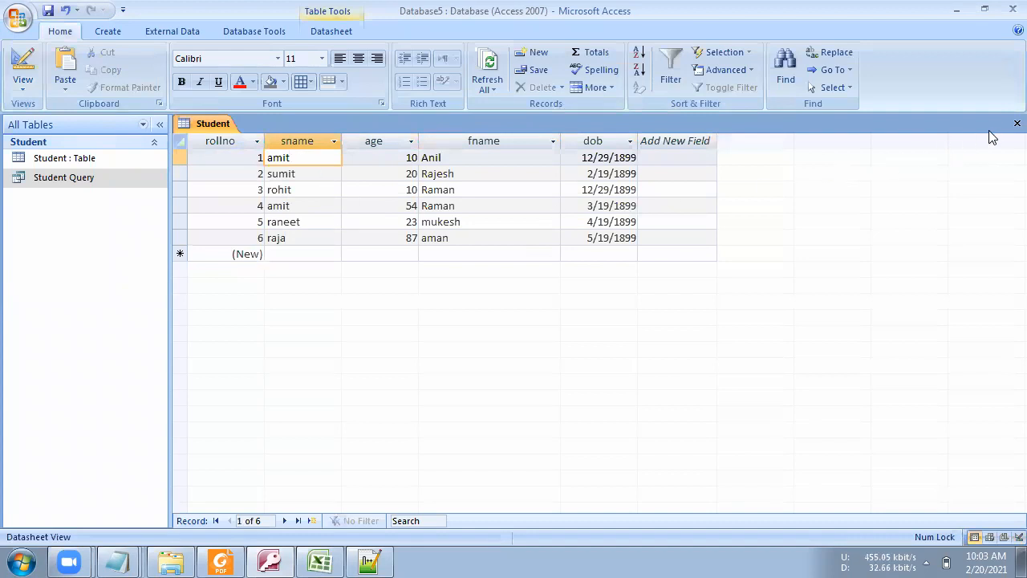
click(1015, 124)
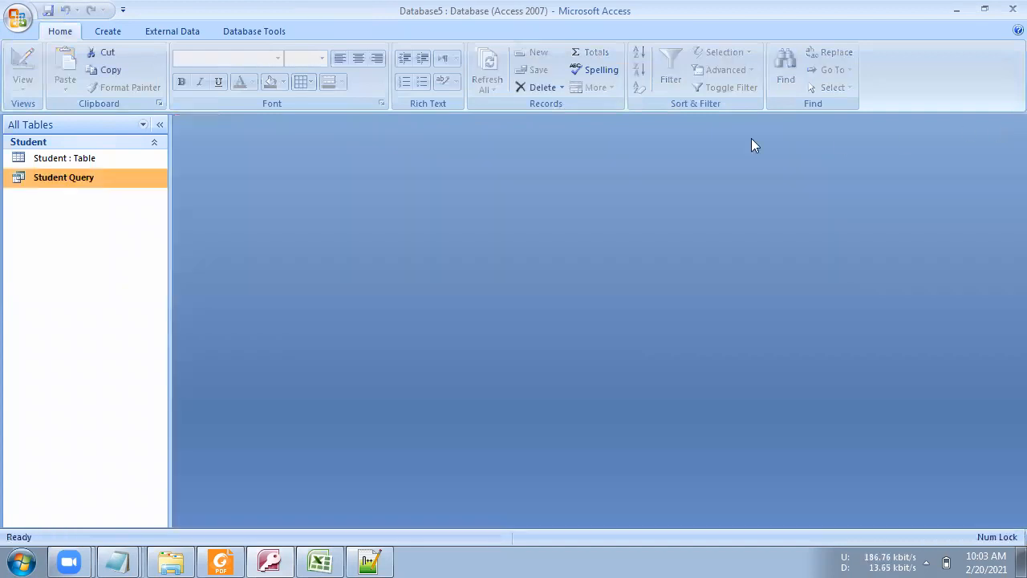
Step: Create a detail query with the Simple Query Wizard using all fields of Student Query, and finish by opening its design for modification
click(107, 35)
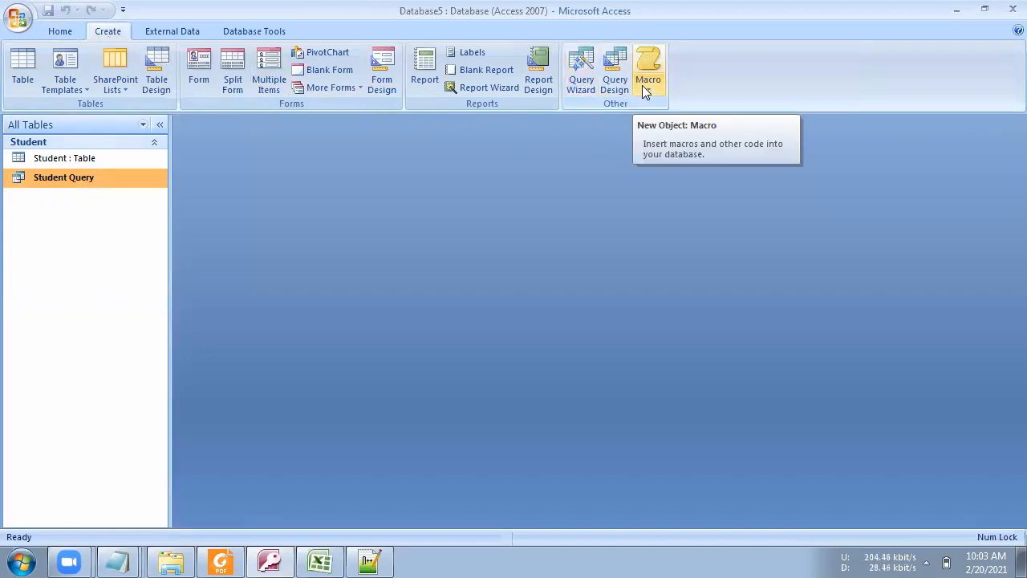
click(583, 82)
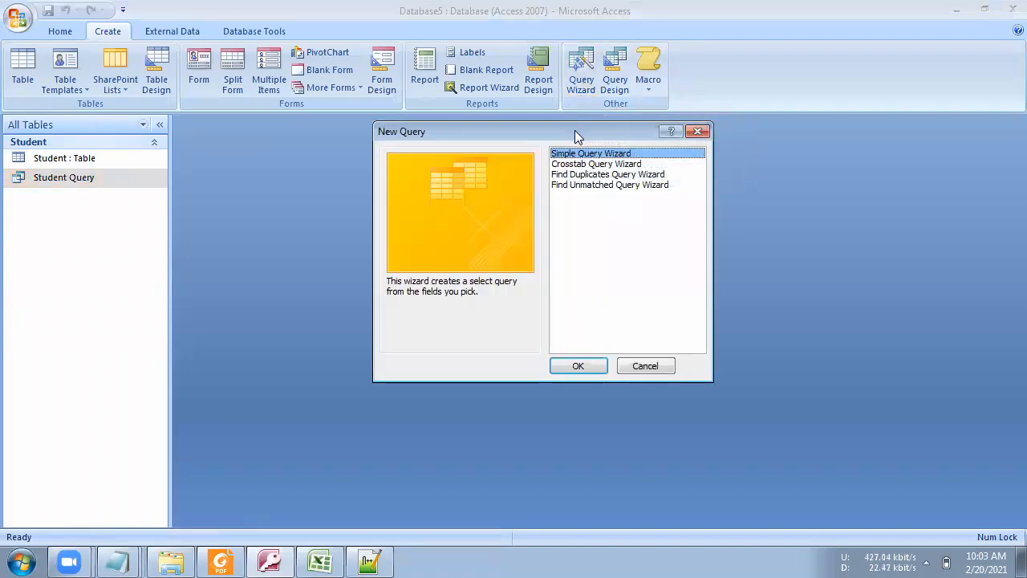
drag(575, 130, 567, 157)
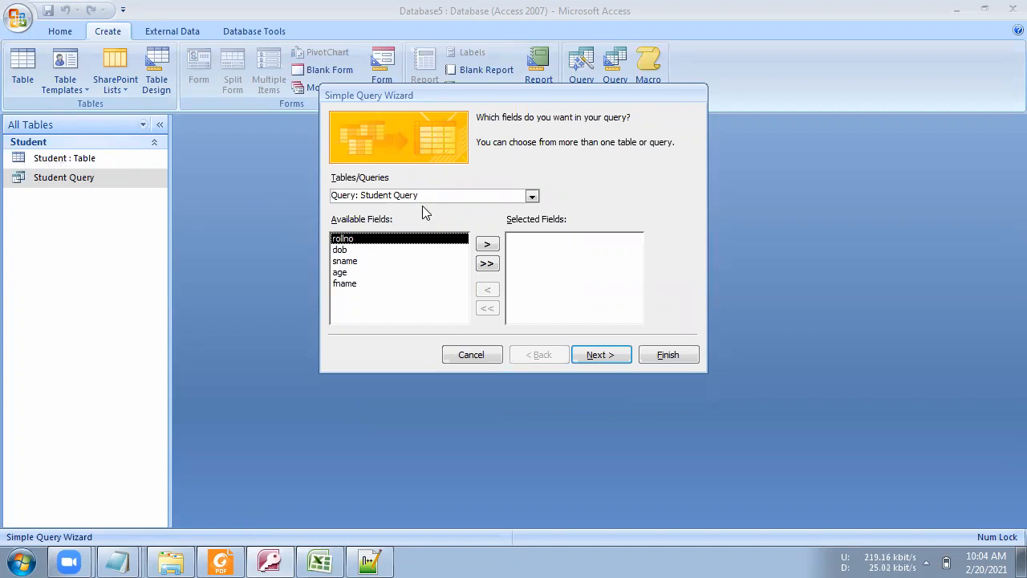
click(485, 264)
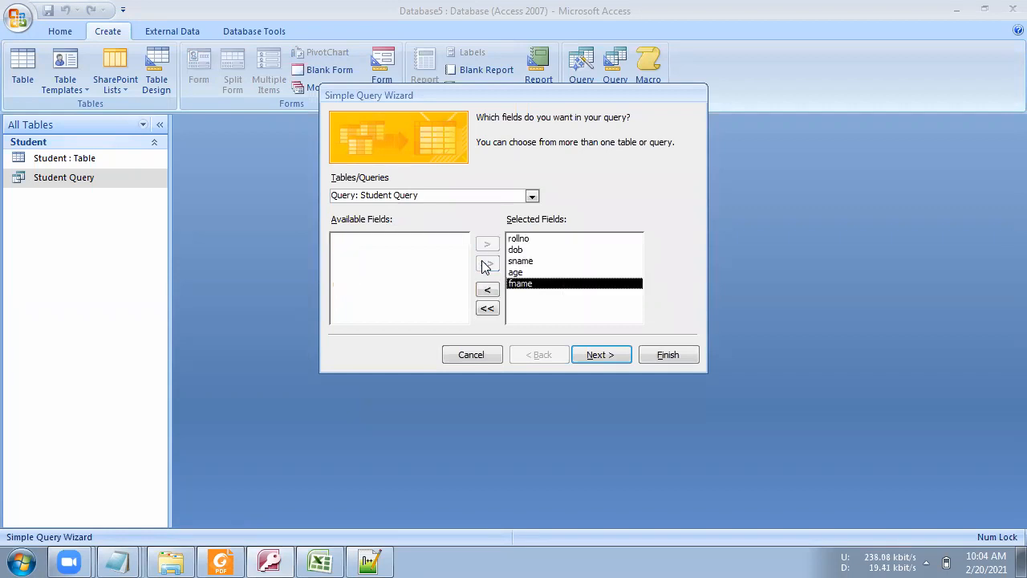
click(594, 359)
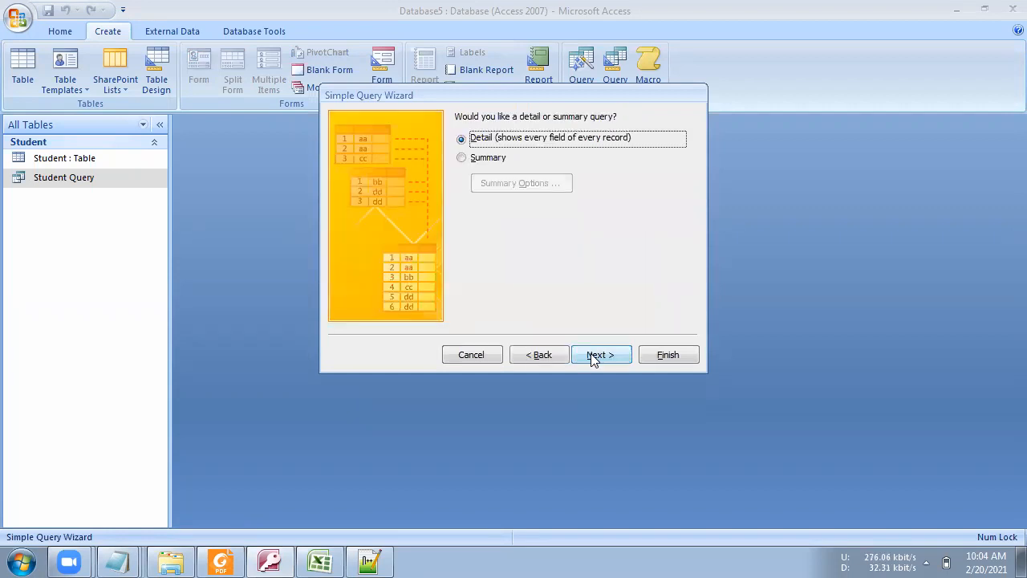
click(600, 354)
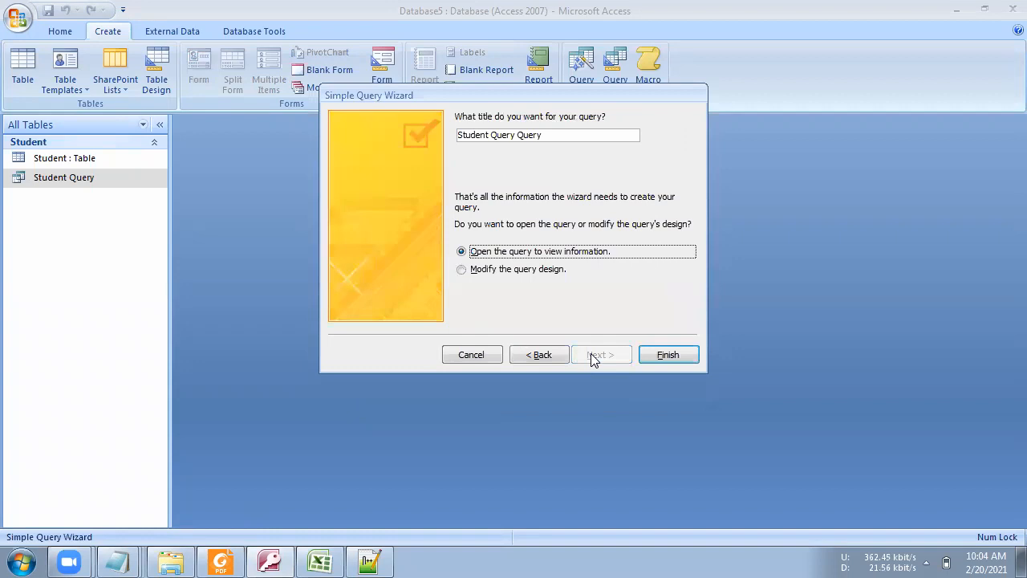
click(539, 272)
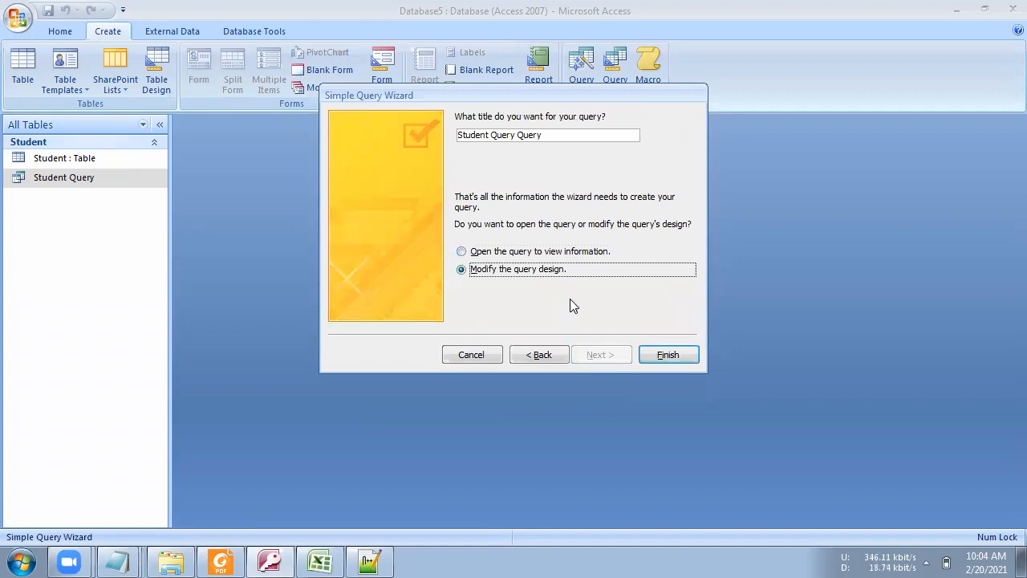
click(654, 356)
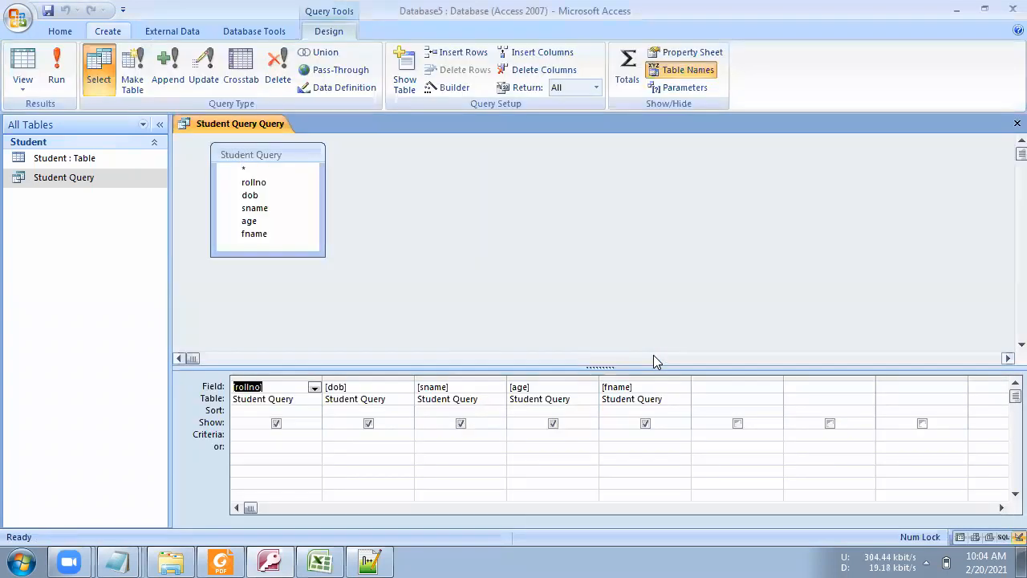
Step: Show the new query's SQL statement and try to append a where clause after FROM [Student Query]
right_click(418, 222)
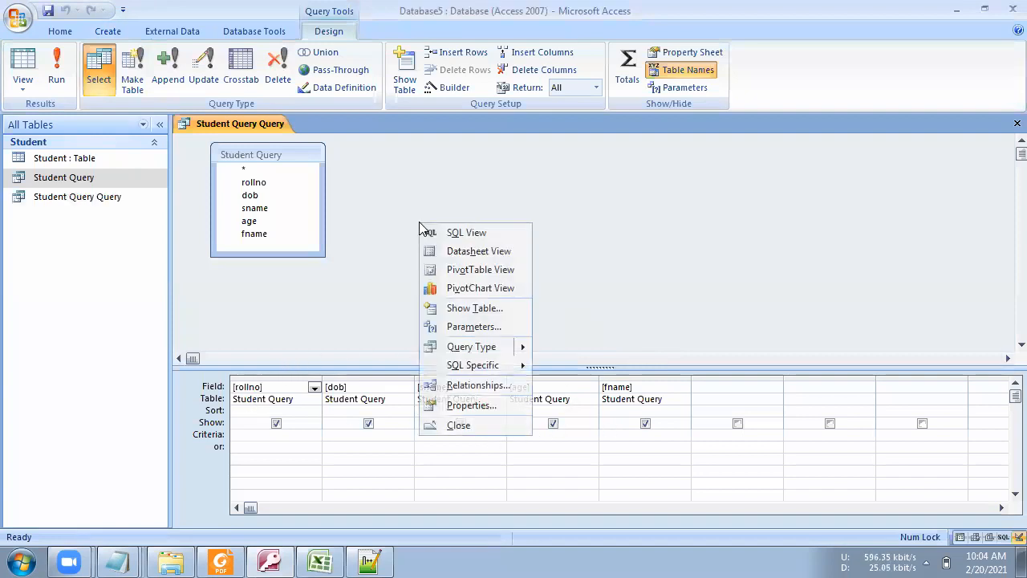
click(480, 234)
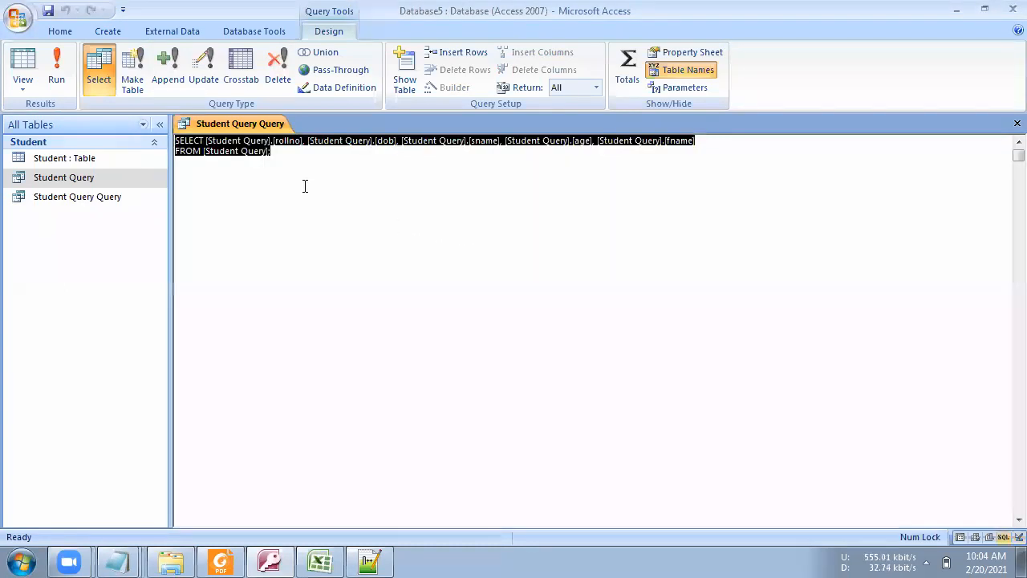
click(282, 162)
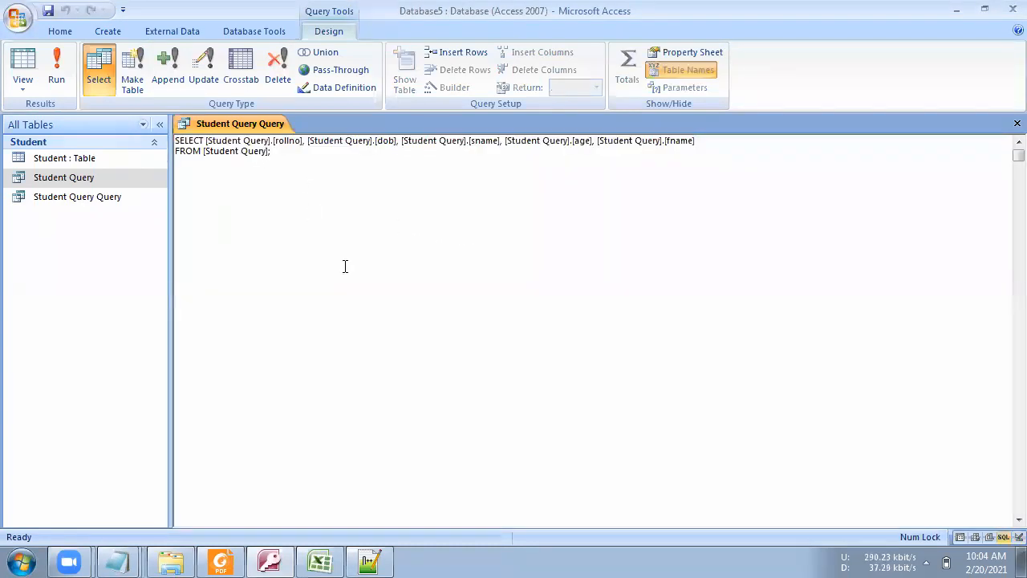
key(BackSpace)
key(BackSpace)
text(where St)
Step: Clear the whole SQL statement of the query and close all open objects
drag(321, 151, 197, 140)
key(Delete)
right_click(238, 126)
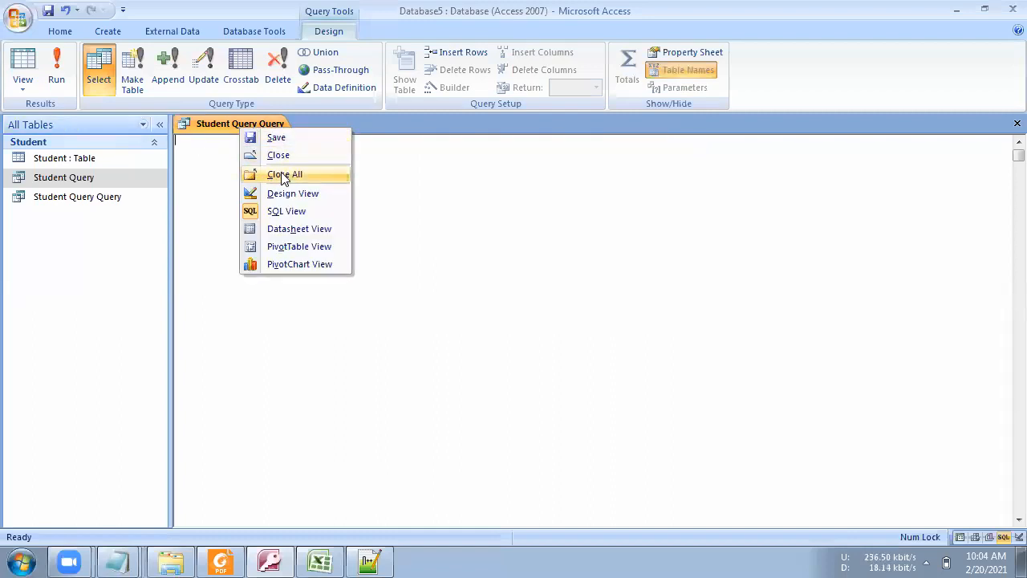
click(282, 175)
click(529, 324)
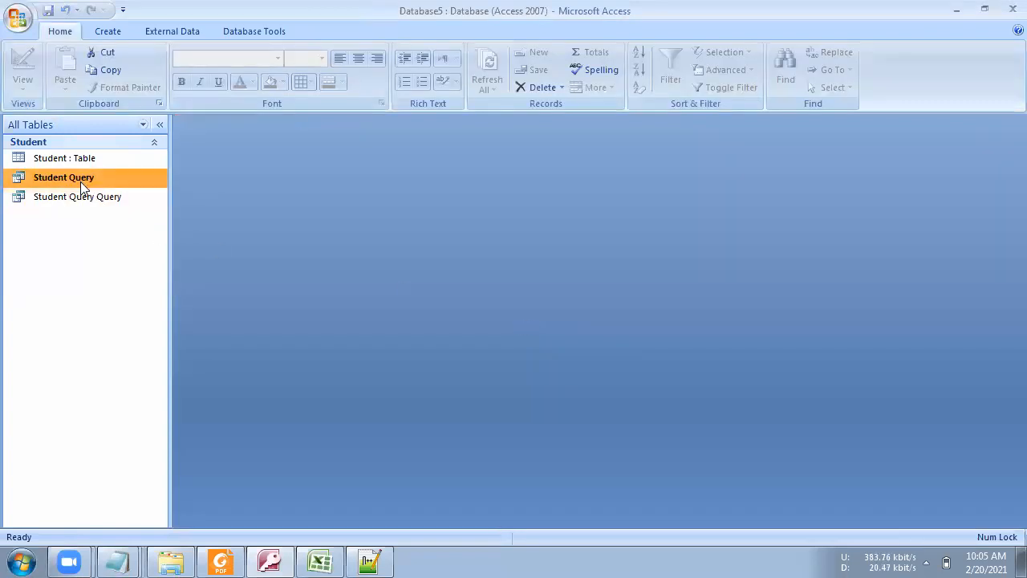
Step: Create a detail query with the Simple Query Wizard using all fields of the Student table, and finish by opening its design for modification
click(109, 34)
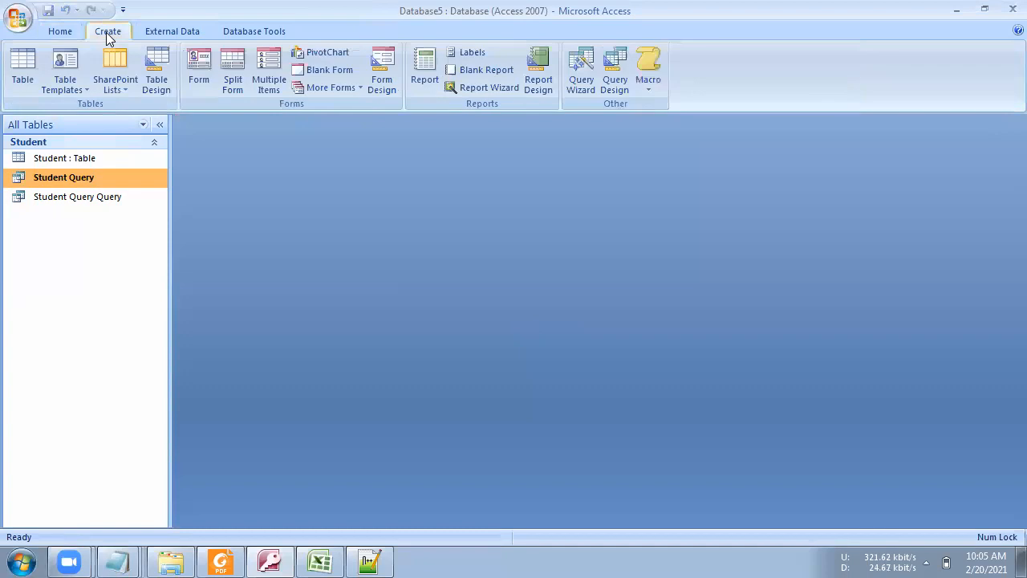
click(584, 89)
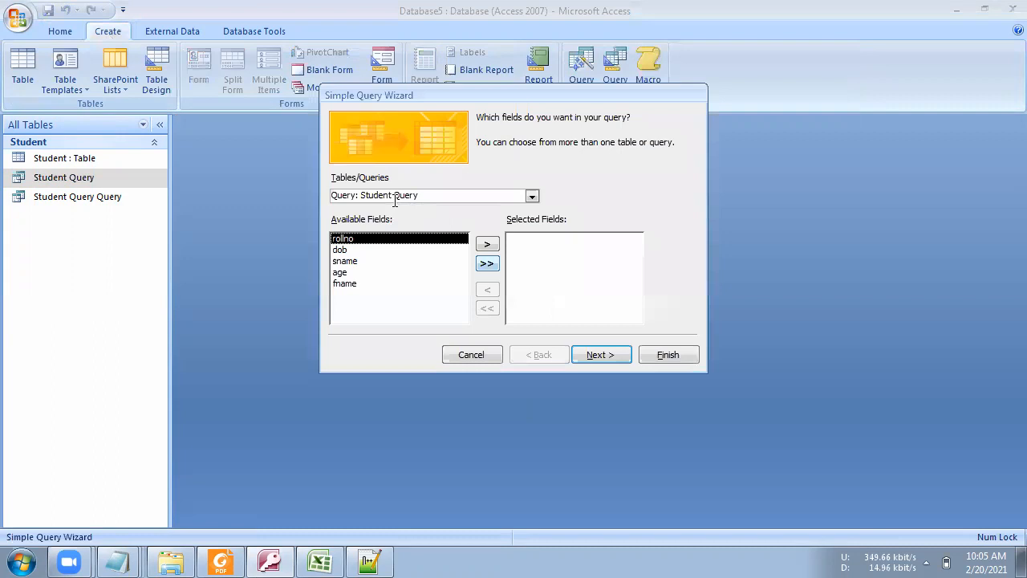
click(532, 197)
click(398, 210)
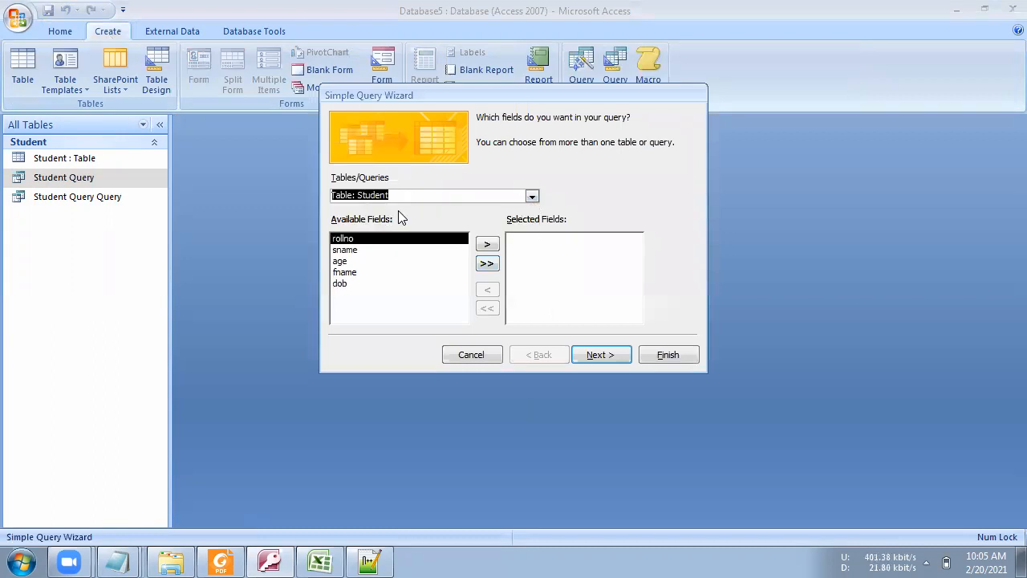
click(487, 265)
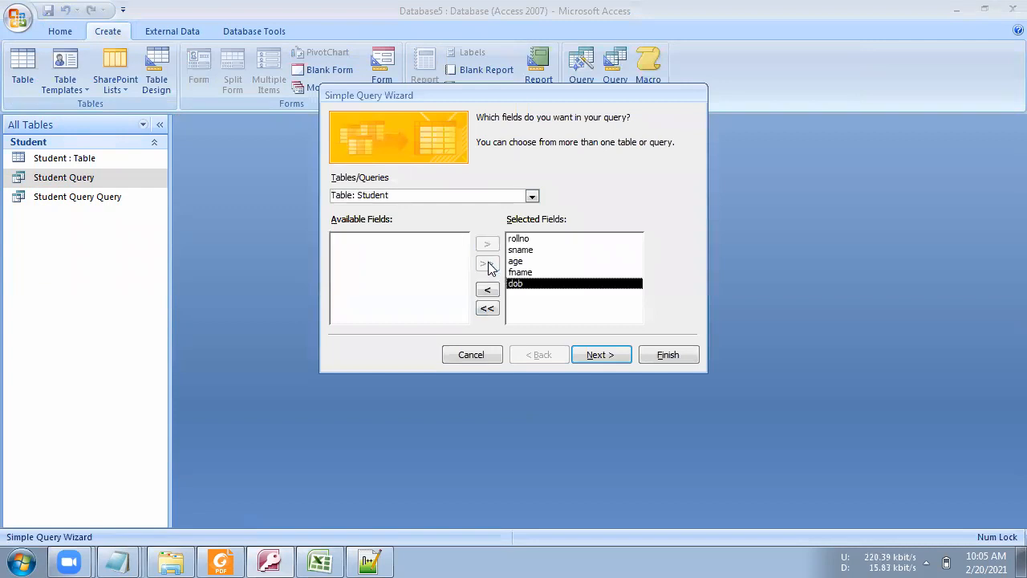
click(590, 355)
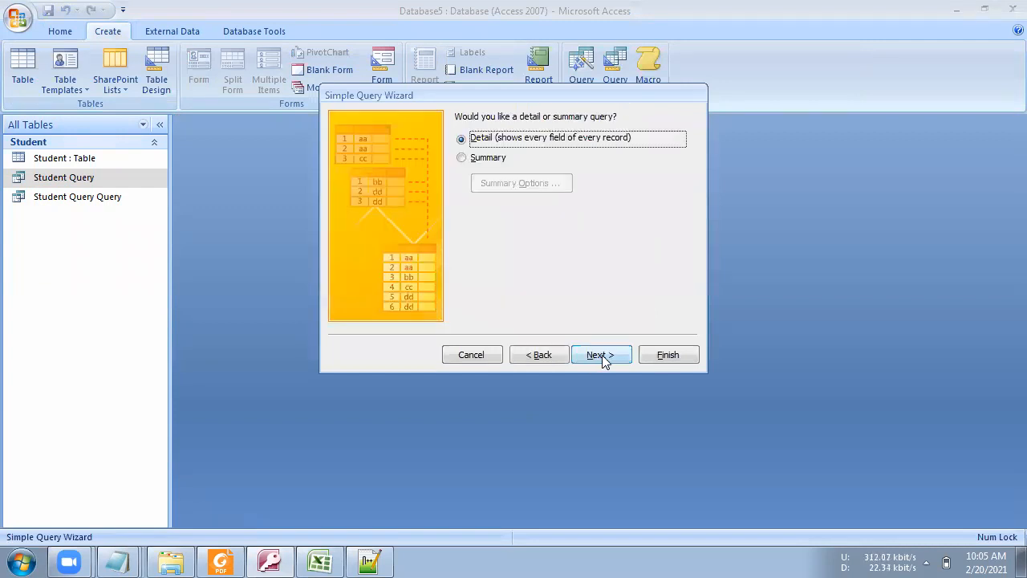
click(602, 355)
click(504, 270)
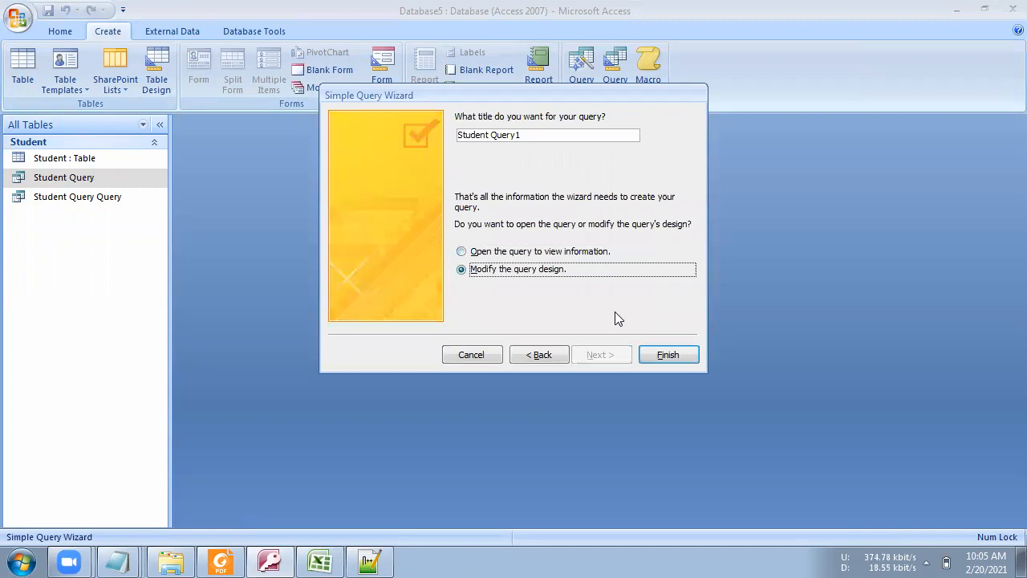
click(664, 355)
Step: Add the condition where Student.[age]<20 to the new query's SQL statement and run the query
right_click(385, 213)
click(422, 223)
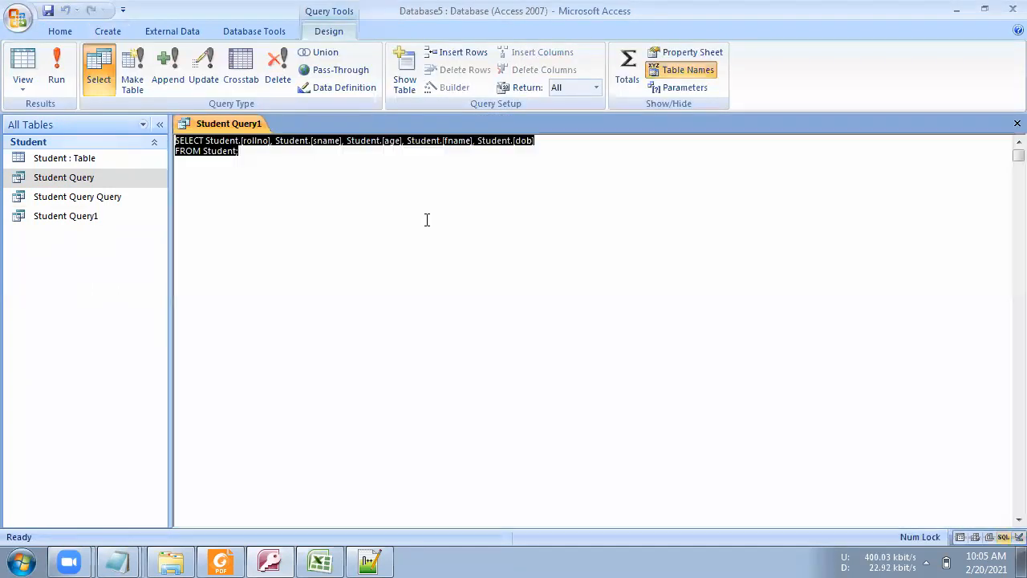
click(289, 190)
key(BackSpace)
text(wher)
text(e Student.;)
text(age])
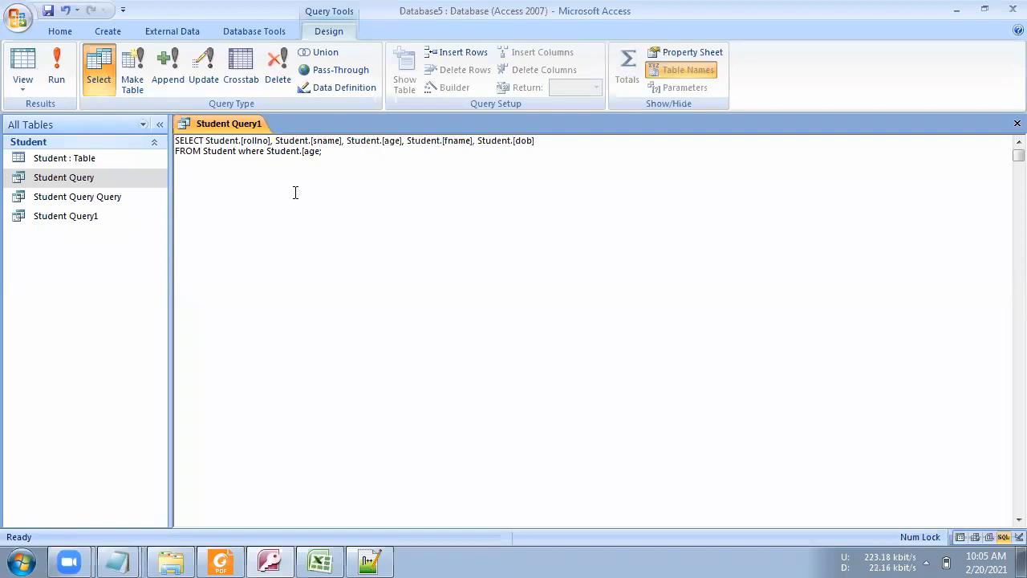
text(<20)
click(56, 78)
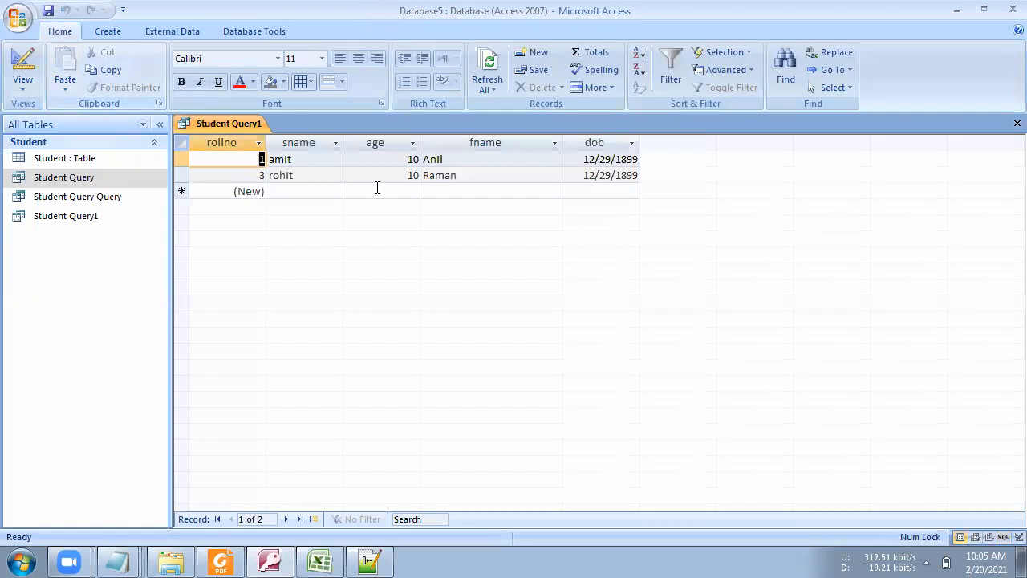
Step: Select the student name in the second result record and close the query
click(327, 175)
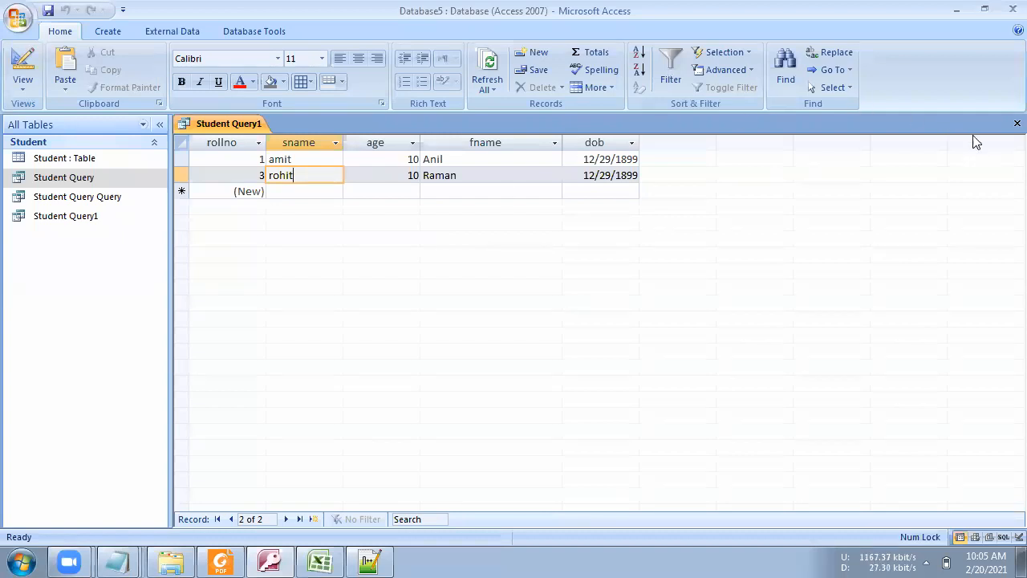
click(1016, 123)
click(463, 319)
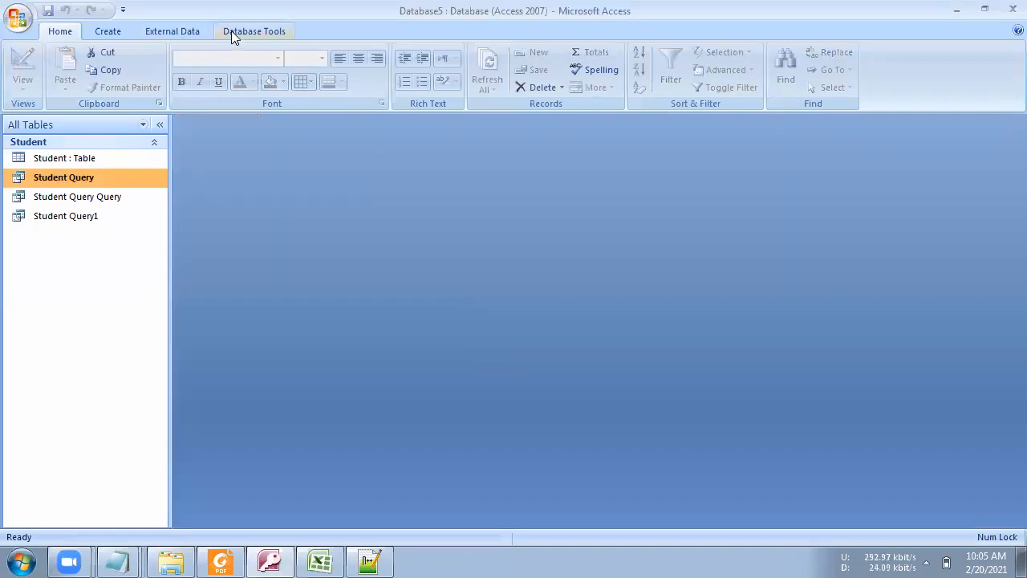
Step: Start a new query in Query Design, review the available tables and queries, and dismiss the table selection without adding any
click(116, 34)
click(616, 83)
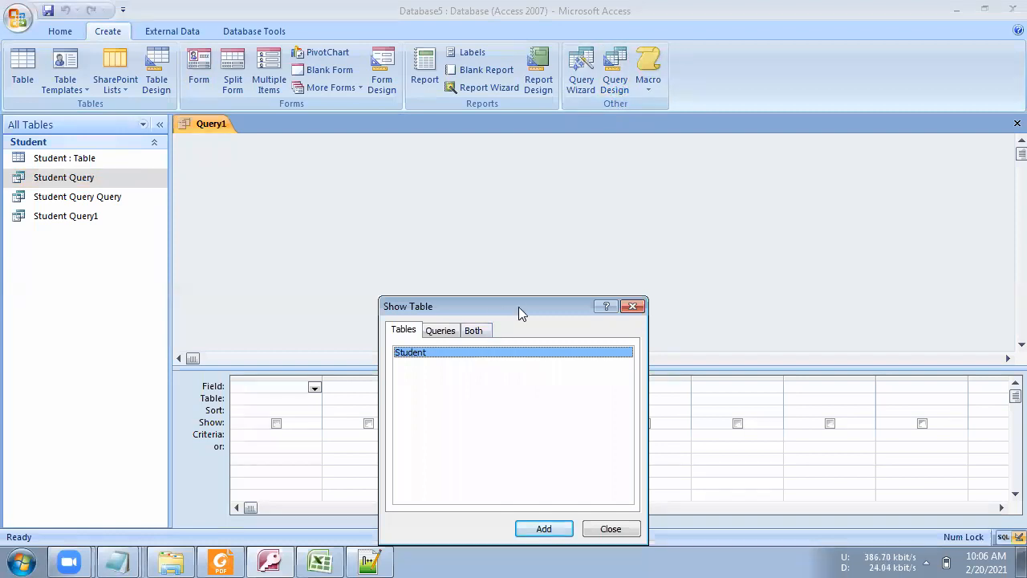
drag(520, 305, 631, 208)
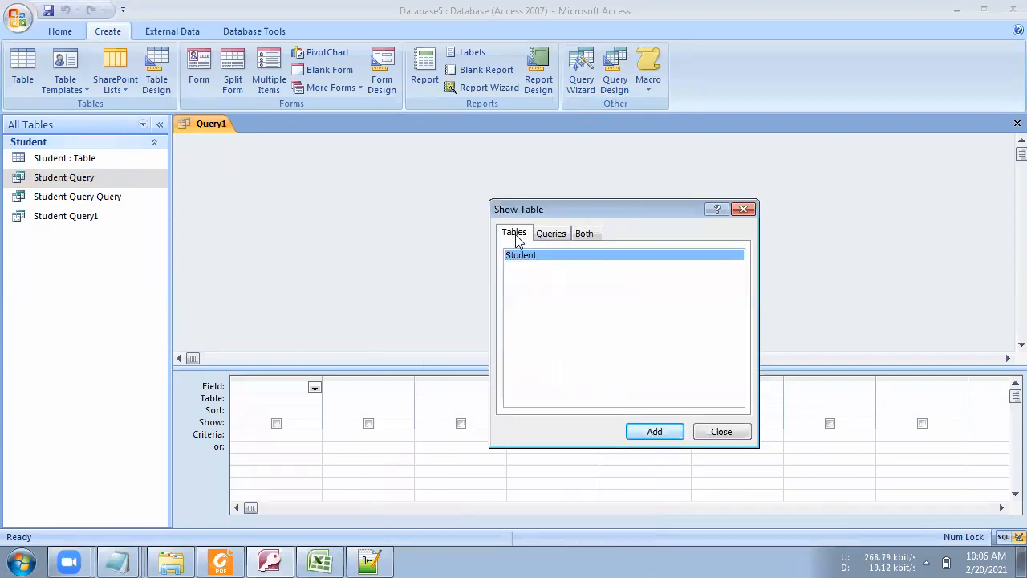
click(552, 234)
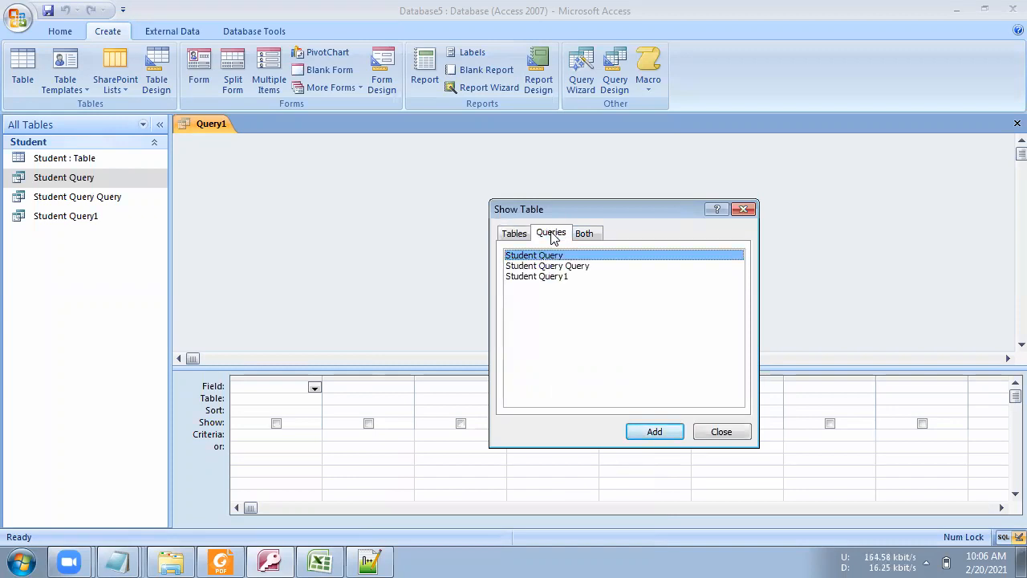
click(585, 235)
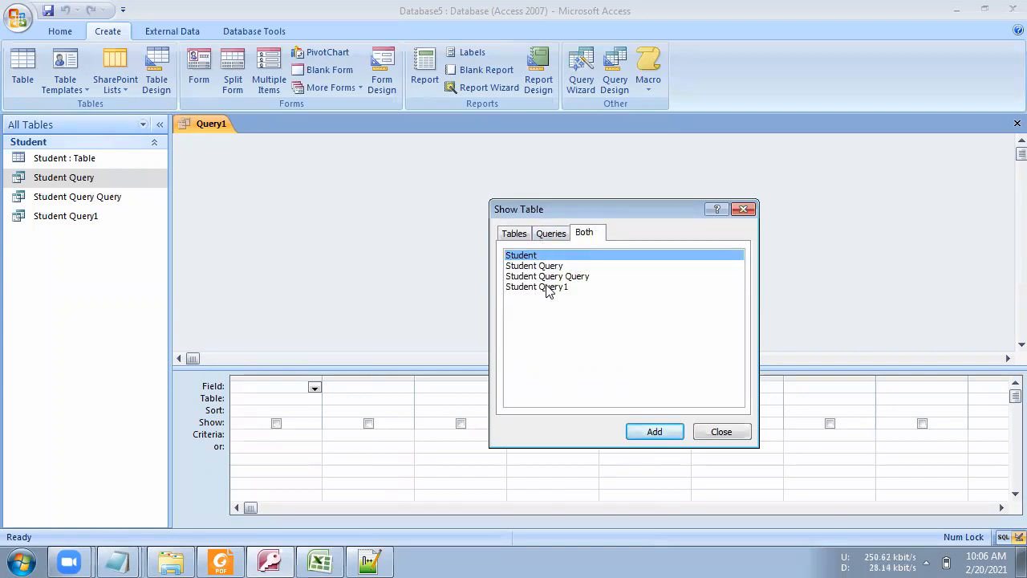
click(513, 231)
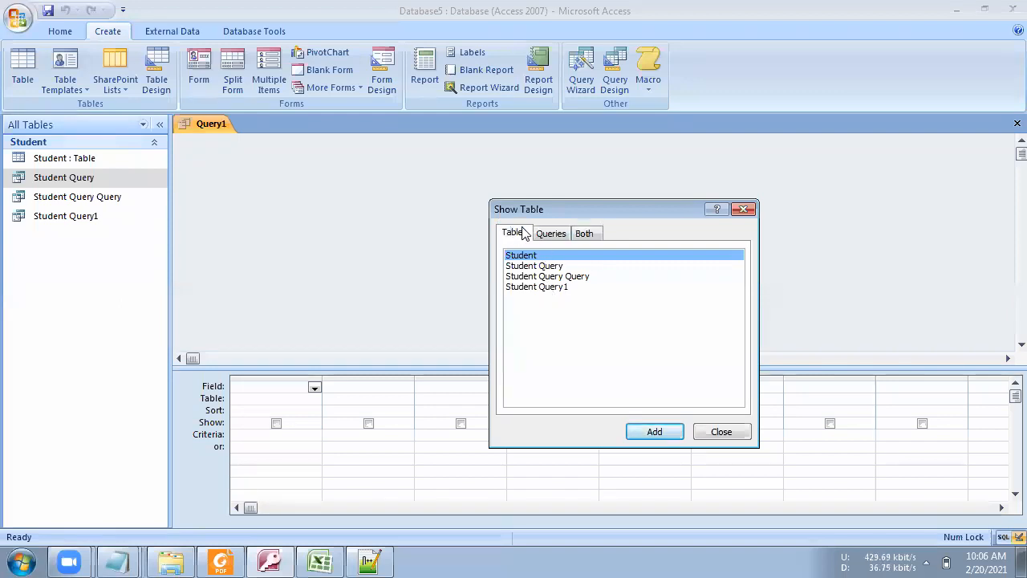
click(743, 211)
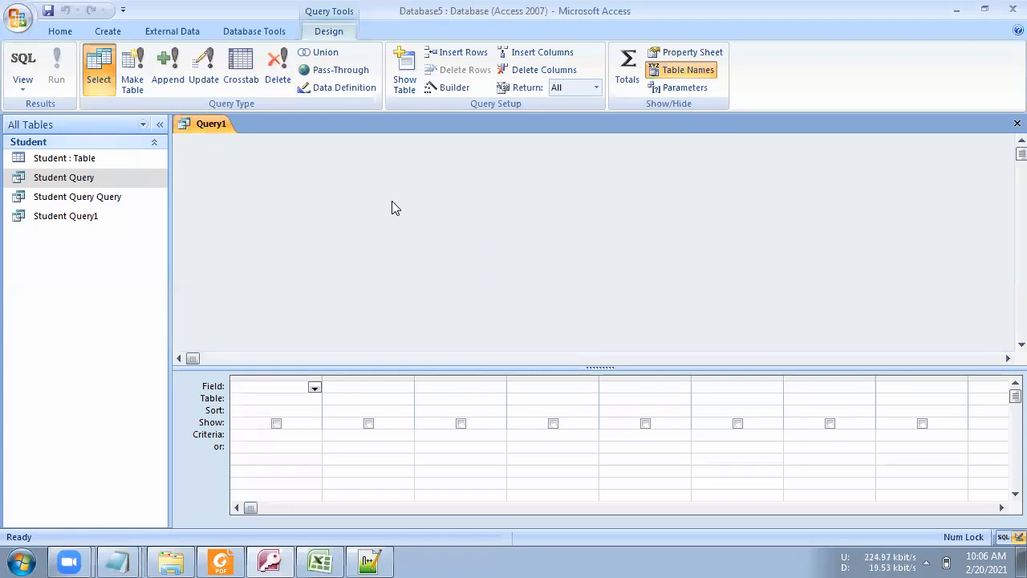
Step: Switch to the Notepad notes and highlight the sample SQL statement on Student and the insert keyword listed below it
click(118, 561)
click(111, 502)
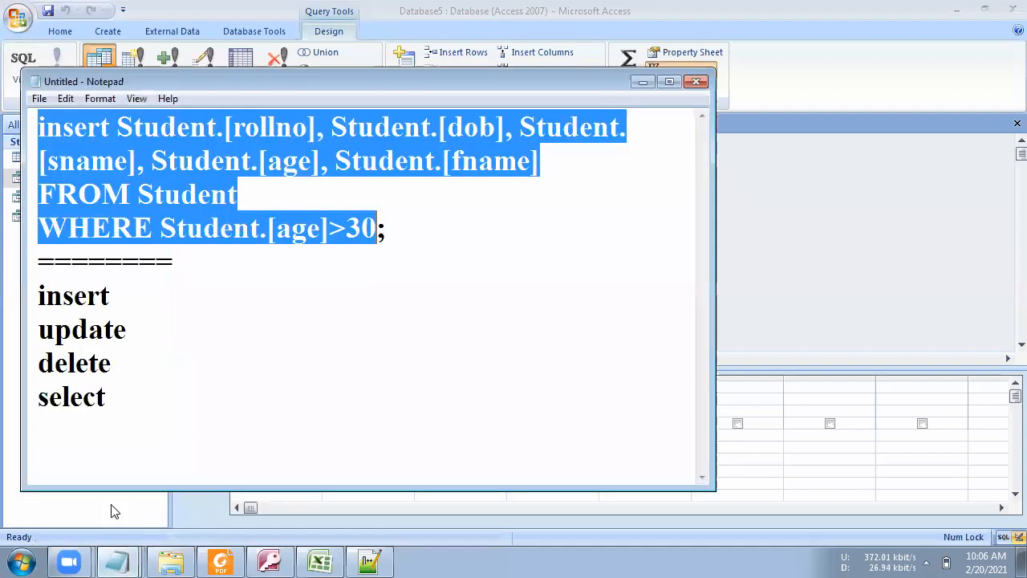
click(392, 230)
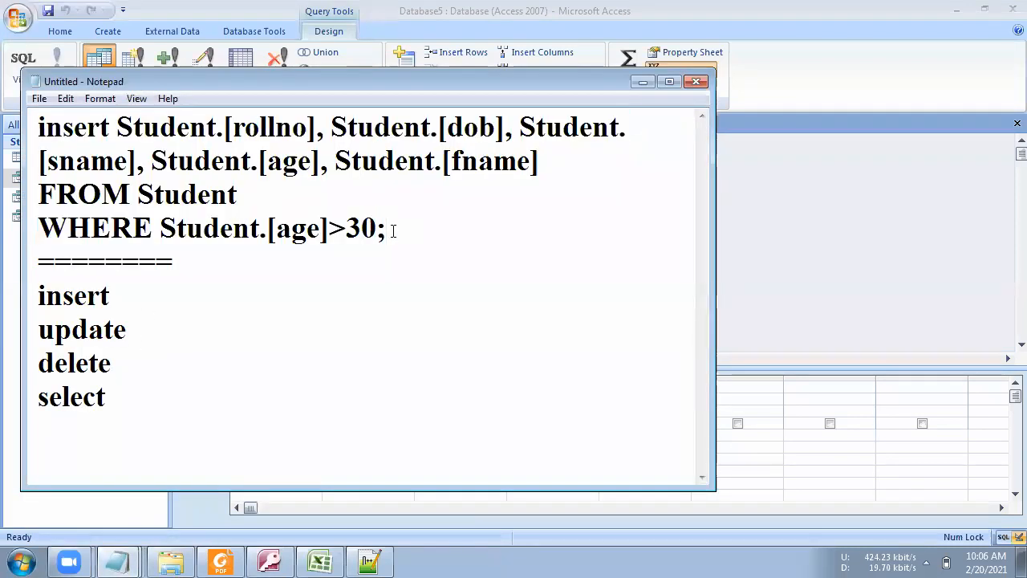
drag(392, 230, 35, 130)
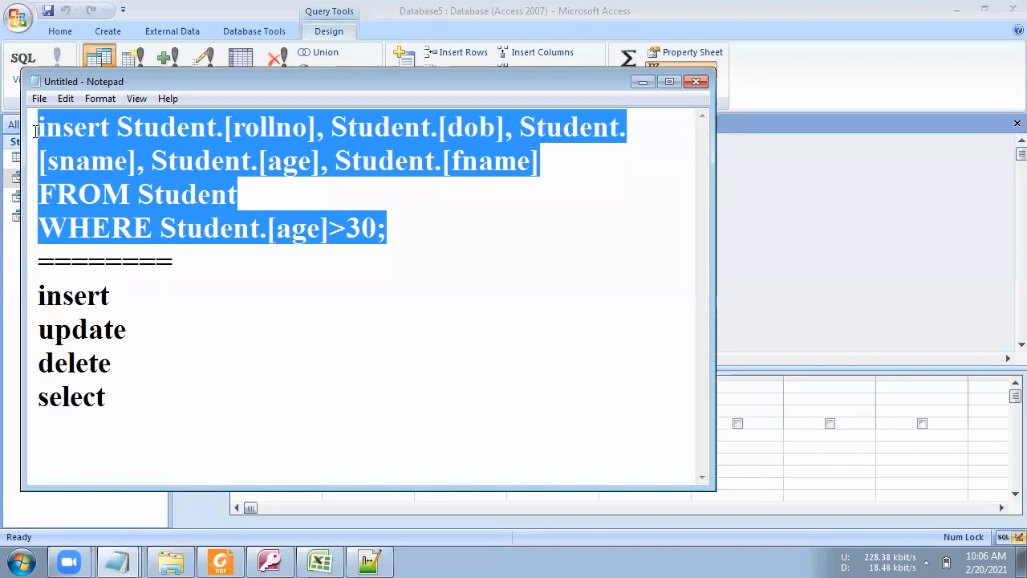
drag(38, 288, 111, 396)
click(73, 295)
drag(111, 295, 9, 289)
drag(394, 229, 26, 128)
drag(112, 294, 37, 289)
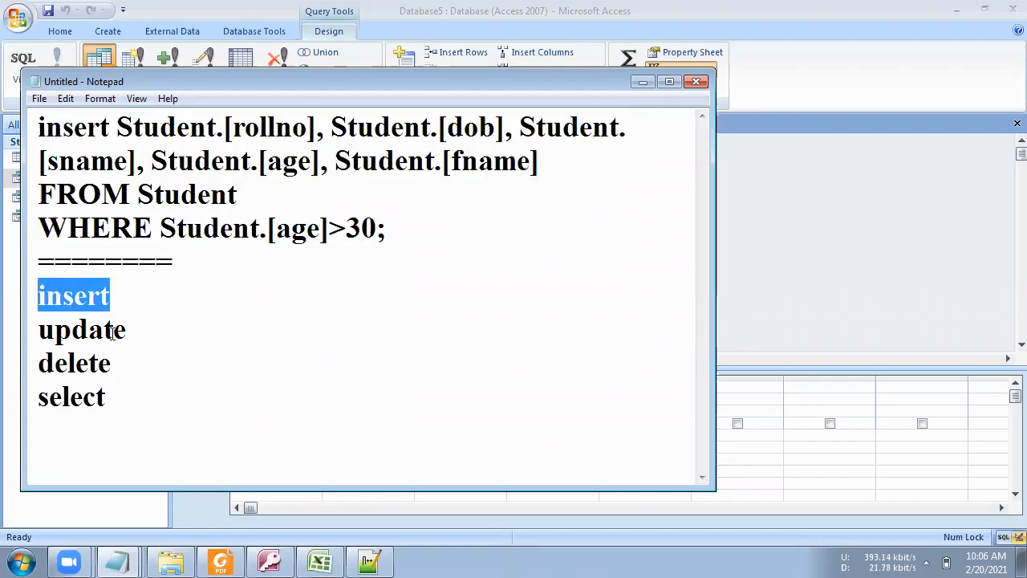
click(89, 365)
click(88, 395)
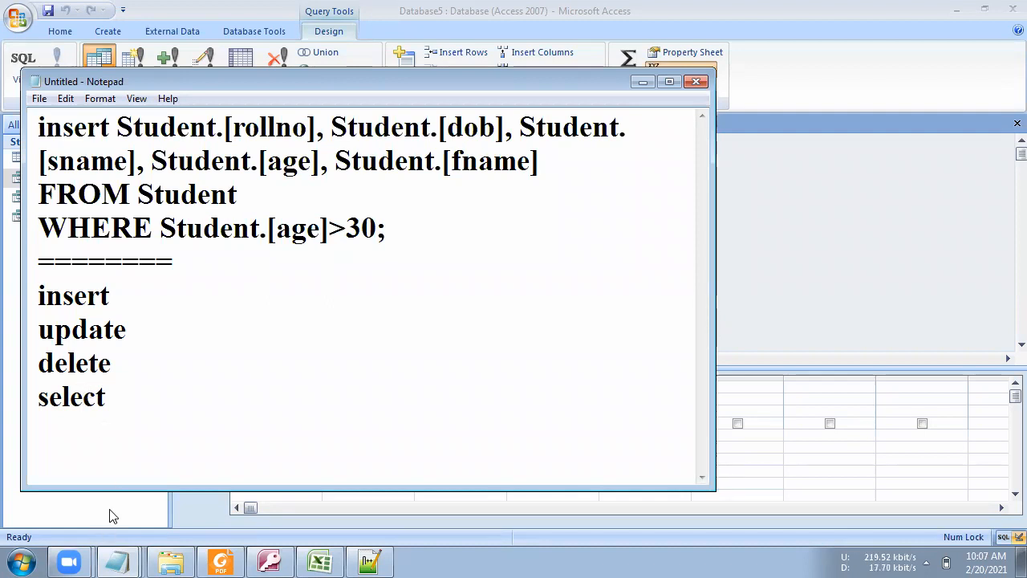
Step: Highlight the list of four SQL commands in the notes, followed by insert, update, delete and select one at a time
drag(124, 413, 19, 292)
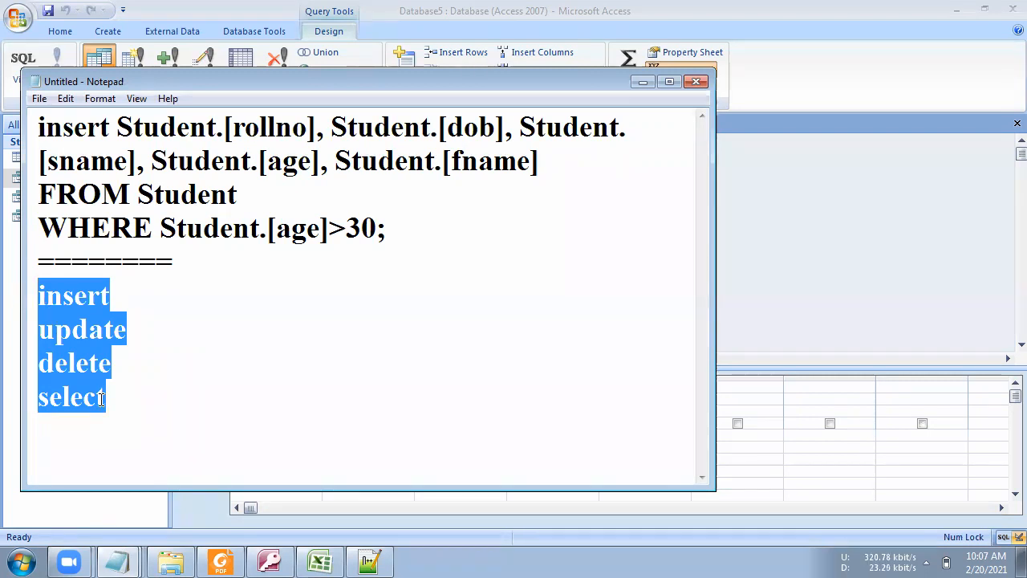
drag(120, 299, 35, 297)
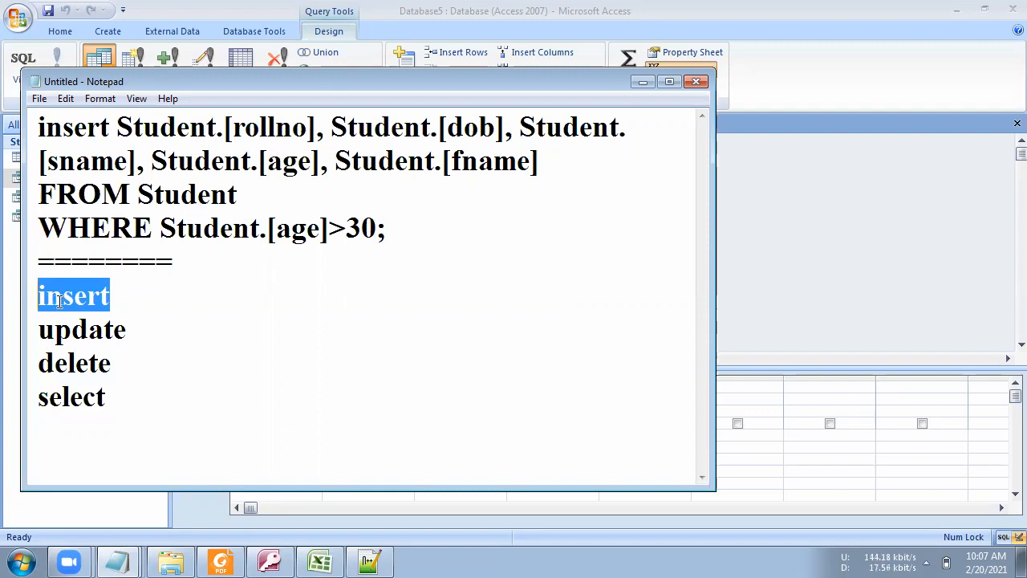
drag(132, 326, 13, 321)
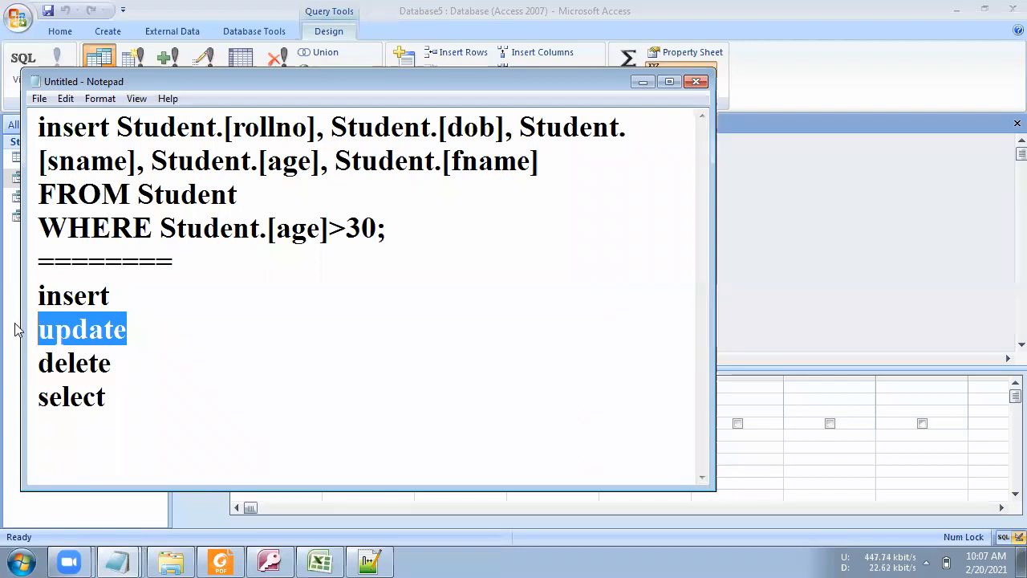
click(115, 362)
drag(115, 363, 28, 362)
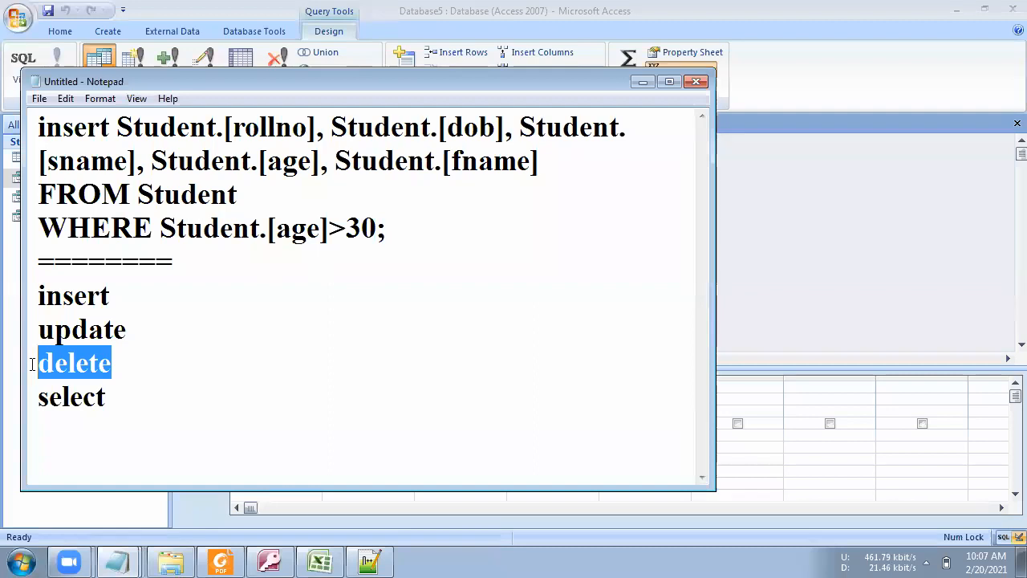
drag(105, 405, 37, 390)
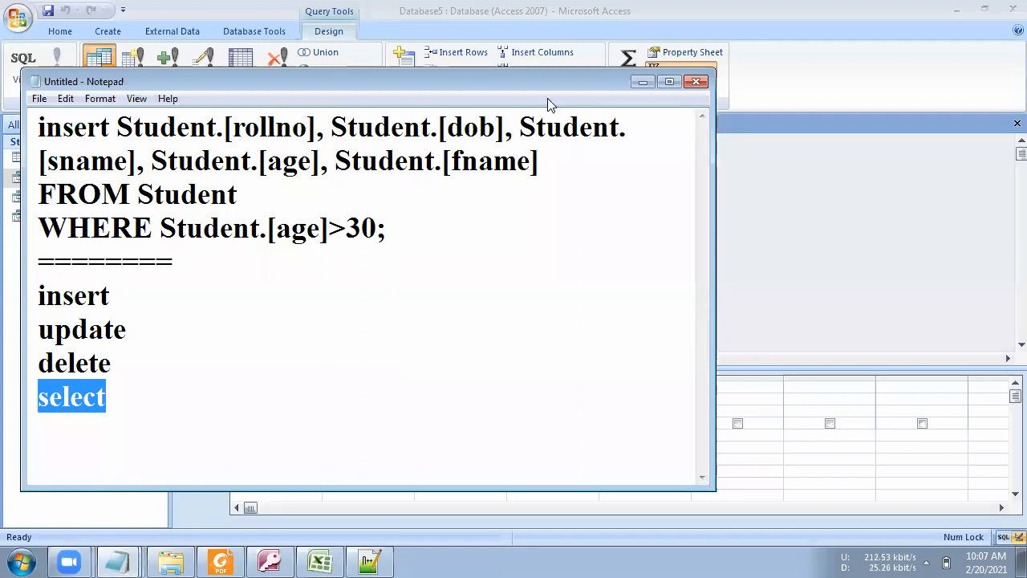
Step: Minimize the notes to return to Access and show the design tools of the blank query
click(649, 81)
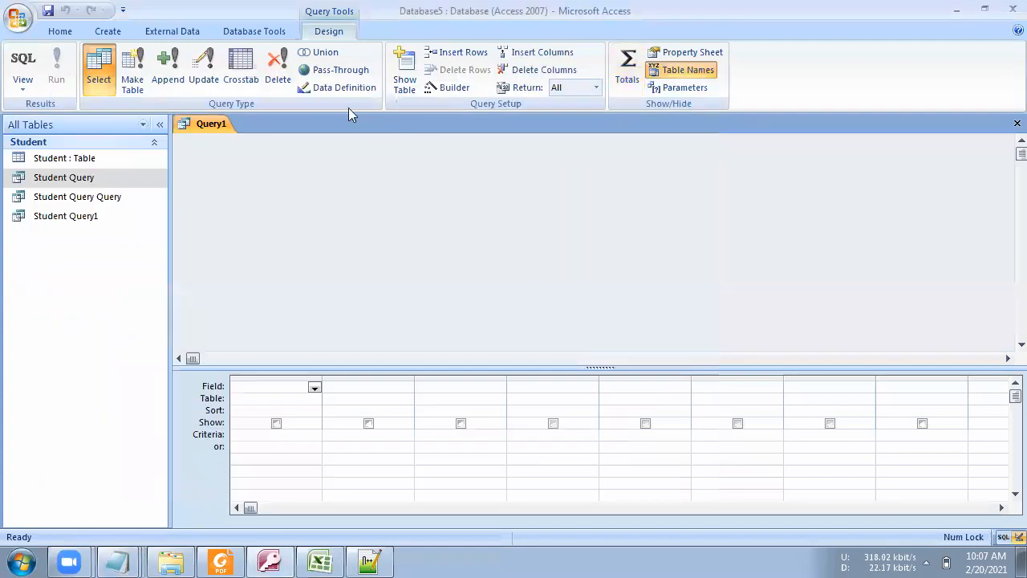
click(59, 32)
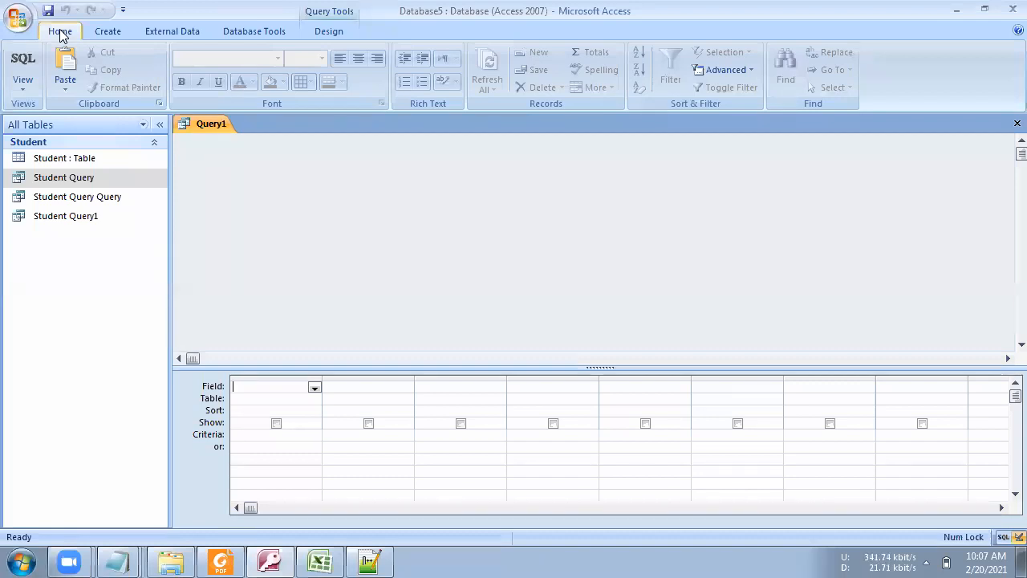
click(338, 31)
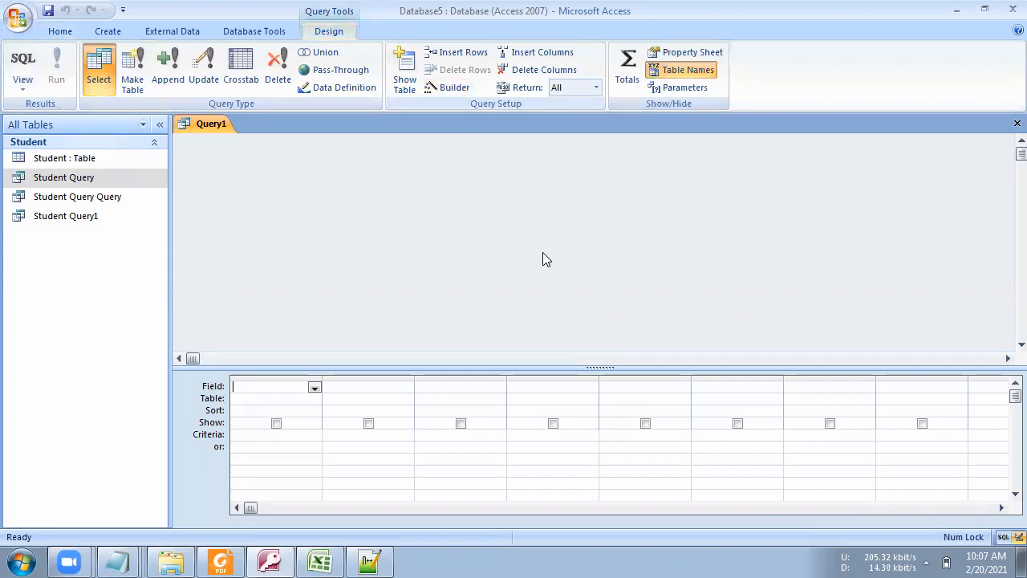